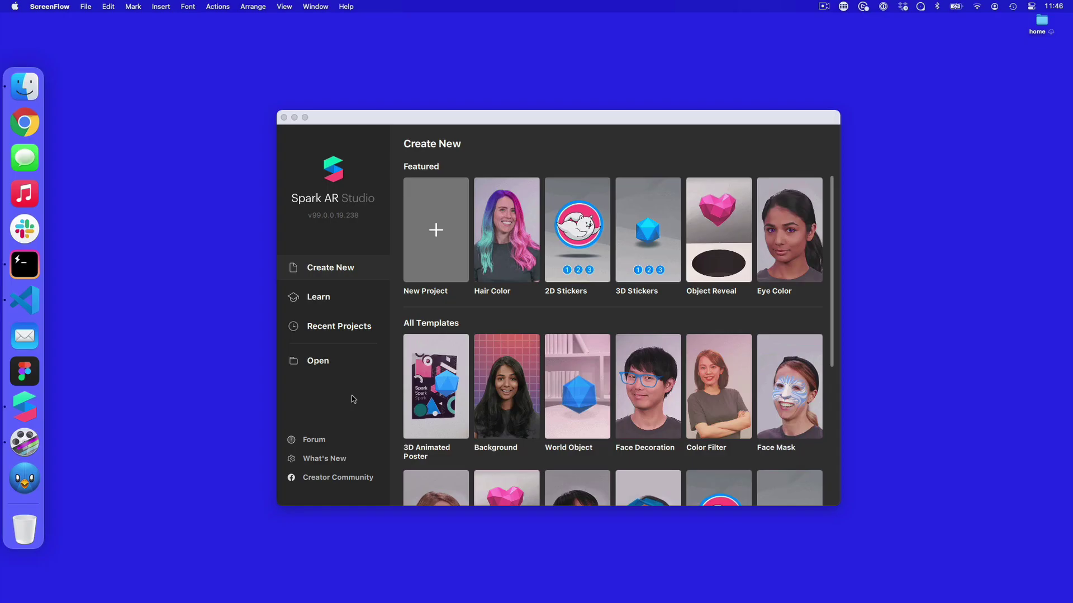
Create a blank project, then enlarge the project window and the device preview.
{"action": "left_click", "coordinate": [450, 255]}
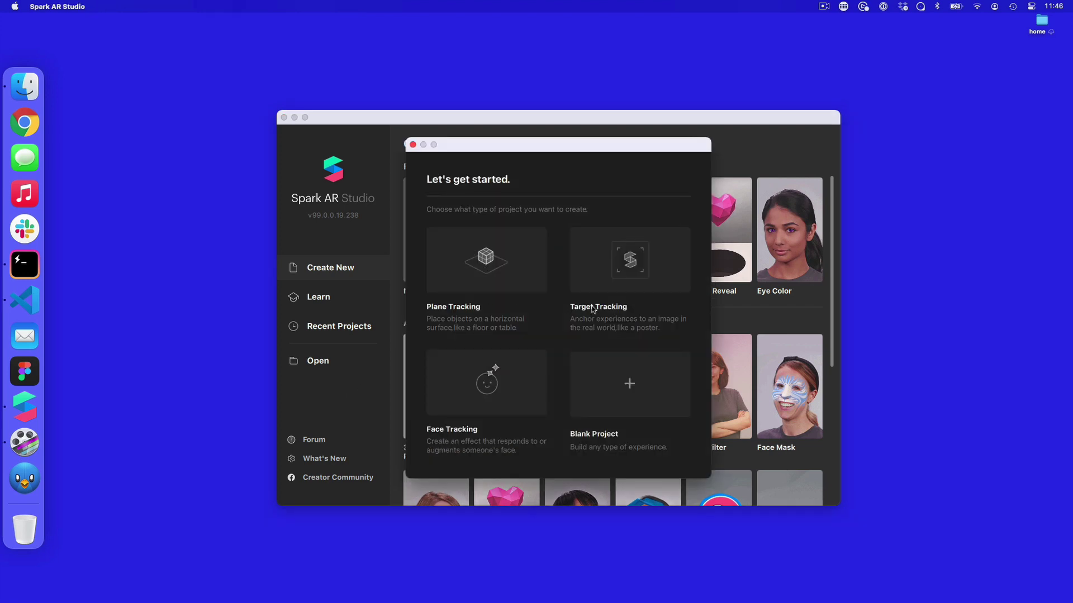
{"action": "left_click", "coordinate": [597, 380]}
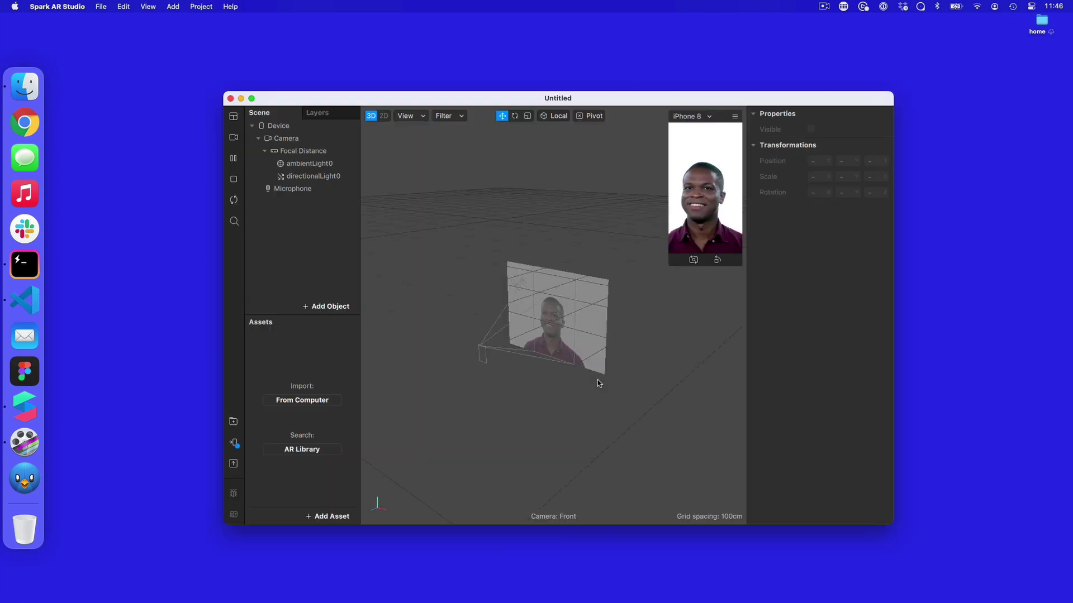
{"action": "left_click_drag", "start_coordinate": [447, 98], "coordinate": [306, 39]}
{"action": "left_click_drag", "start_coordinate": [752, 464], "coordinate": [1025, 573]}
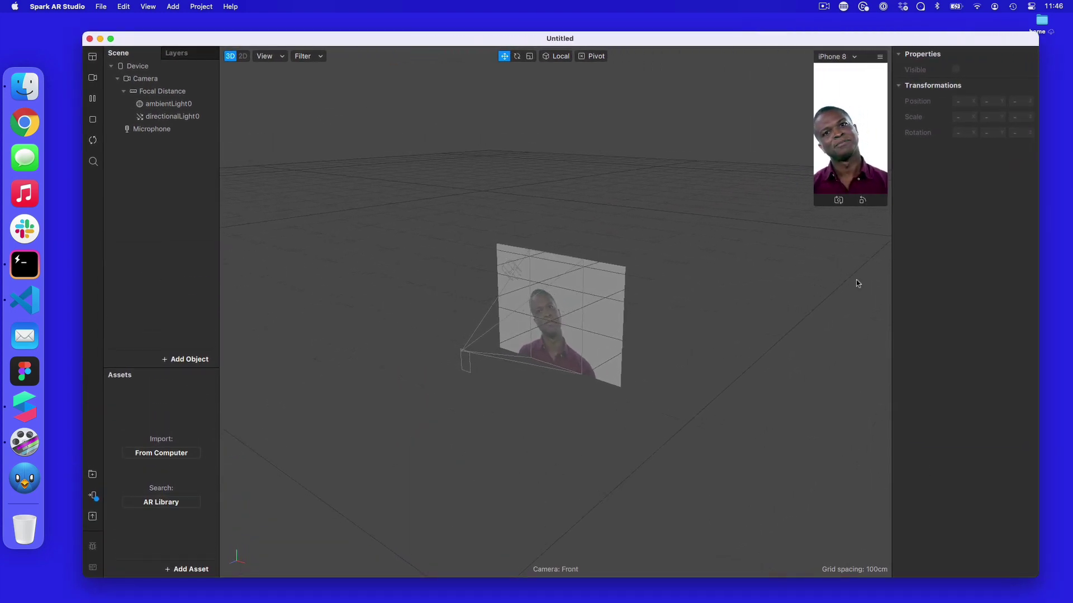
{"action": "left_click_drag", "start_coordinate": [814, 190], "coordinate": [705, 306]}
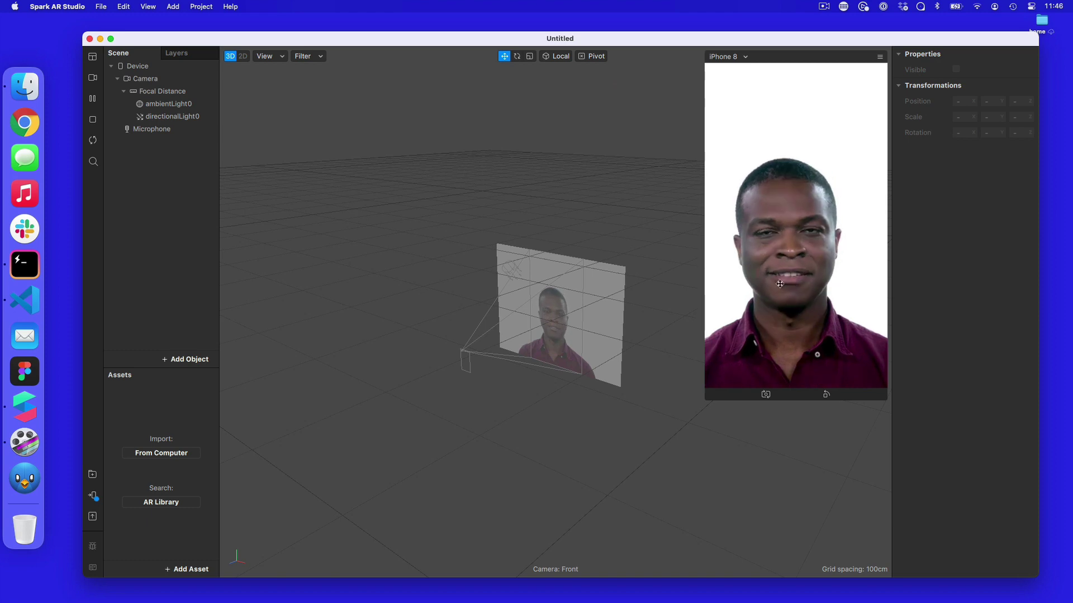
Add a texture extraction to the scene's Camera.
{"action": "scroll", "coordinate": [606, 282], "scroll_direction": "up", "scroll_amount": 2}
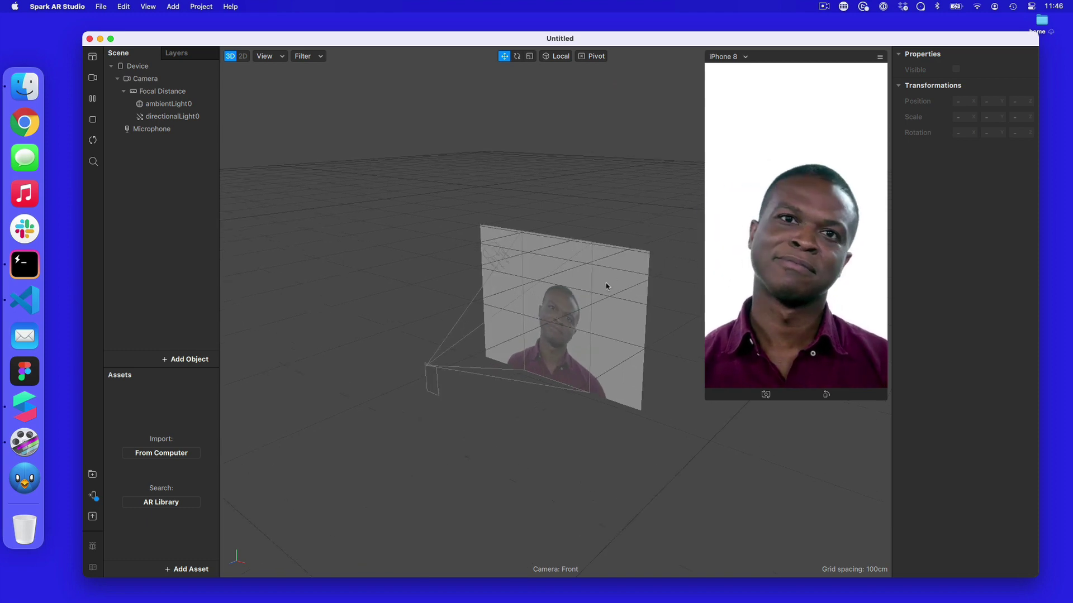
{"action": "left_click", "coordinate": [144, 78]}
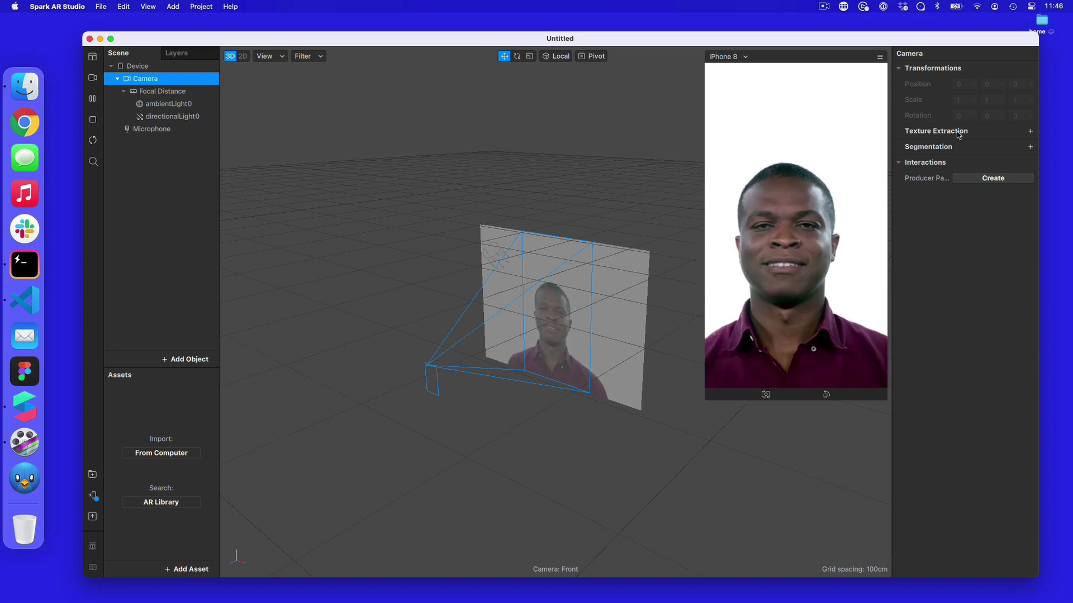
{"action": "left_click", "coordinate": [1030, 132]}
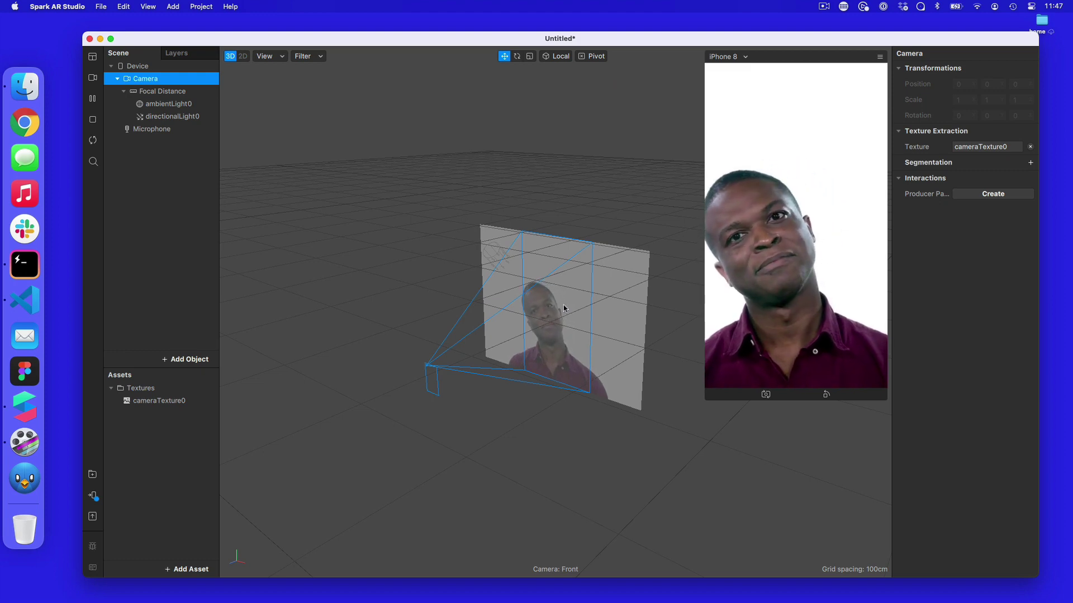
Add a canvas to the scene and insert a rectangle as its child.
{"action": "right_click", "coordinate": [162, 172]}
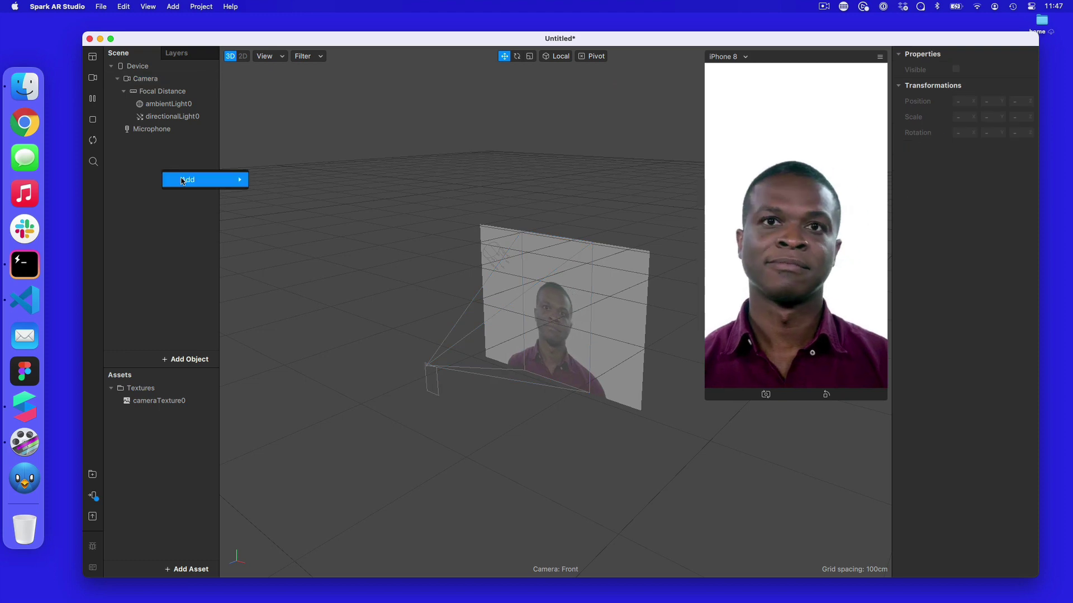
{"action": "mouse_move", "coordinate": [184, 179]}
{"action": "left_click", "coordinate": [311, 333]}
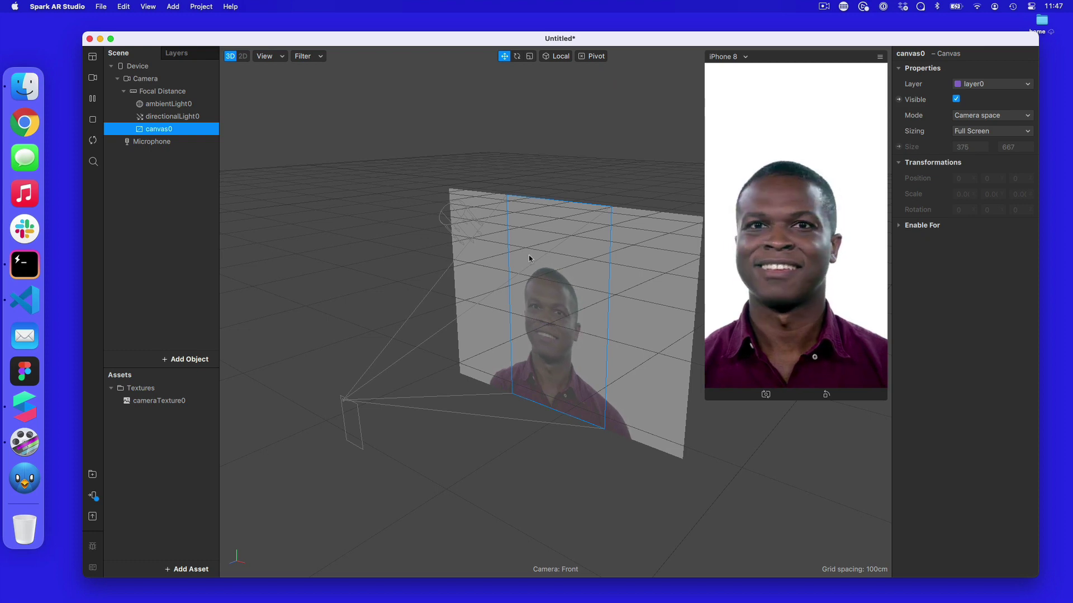
{"action": "right_click", "coordinate": [175, 132]}
{"action": "mouse_move", "coordinate": [223, 140]}
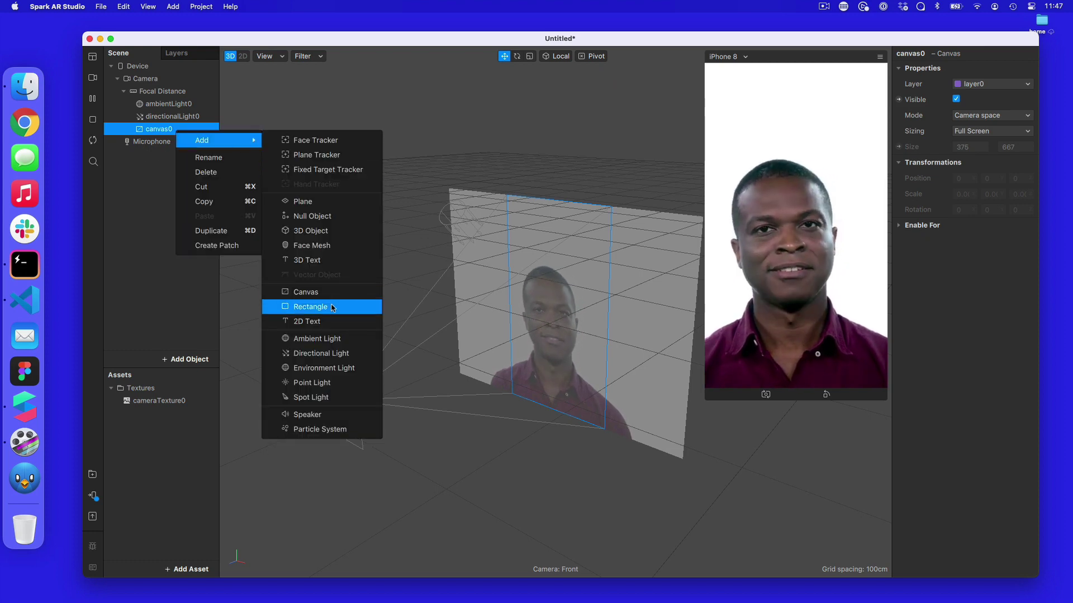
{"action": "left_click", "coordinate": [310, 307]}
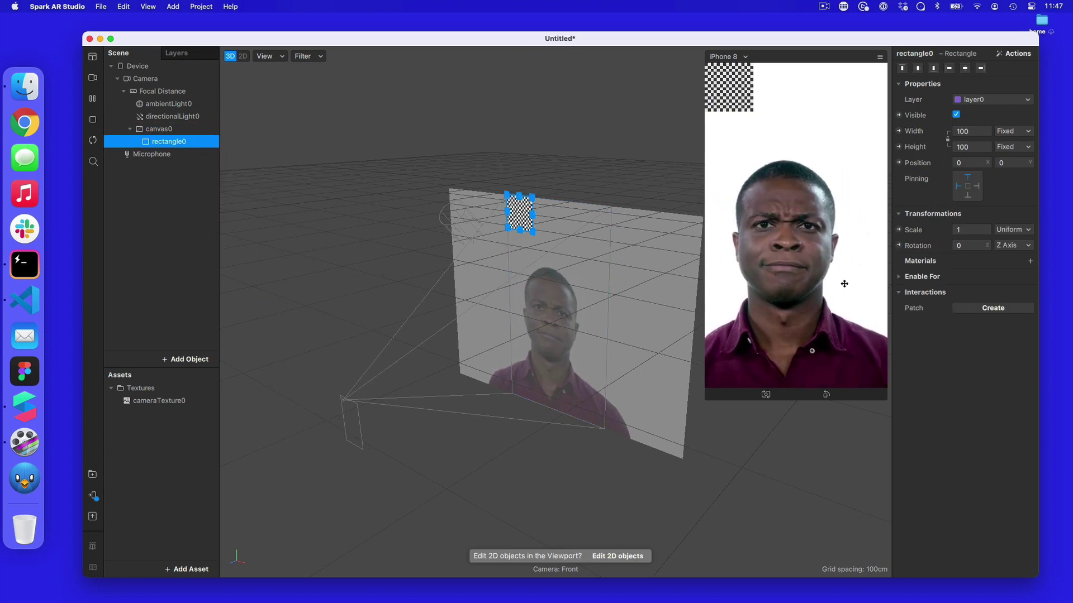
Make the rectangle fill the canvas's full width and height, and add a new material to it.
{"action": "left_click", "coordinate": [971, 132]}
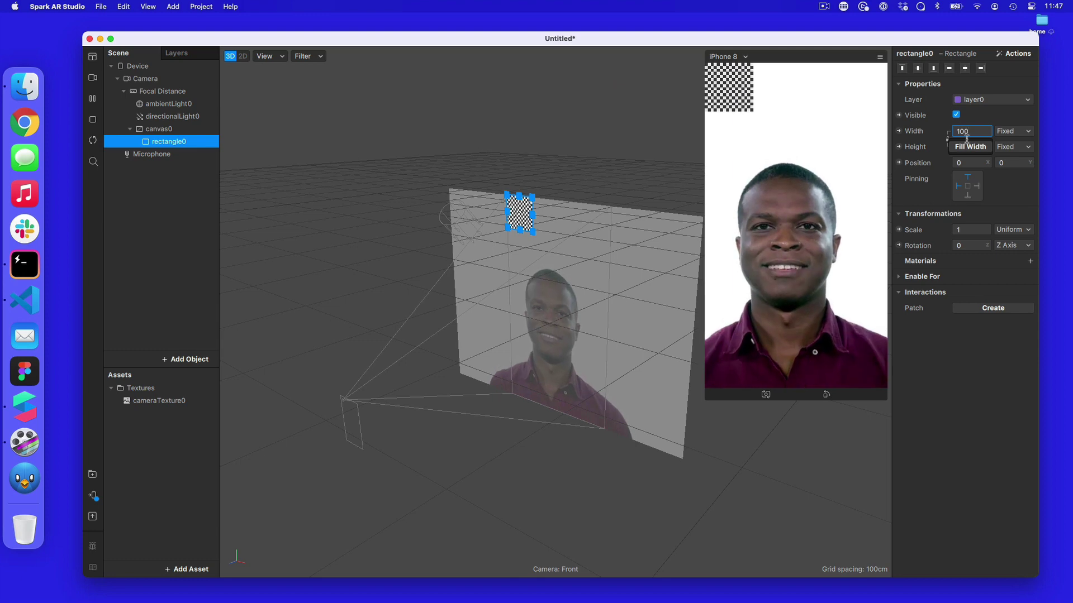
{"action": "left_click", "coordinate": [970, 147]}
{"action": "left_click", "coordinate": [975, 146]}
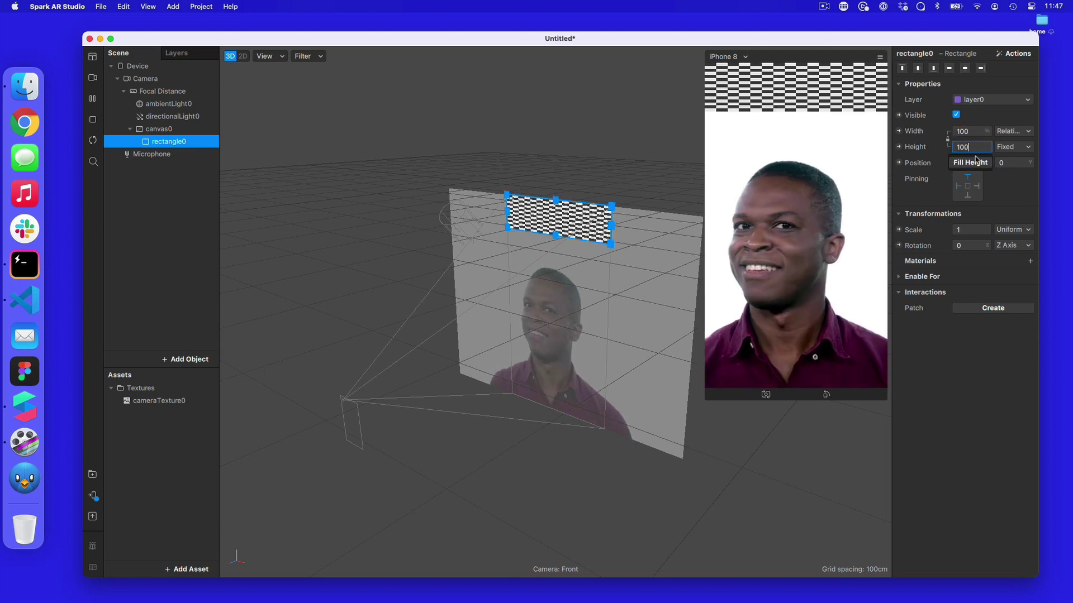
{"action": "left_click", "coordinate": [975, 162]}
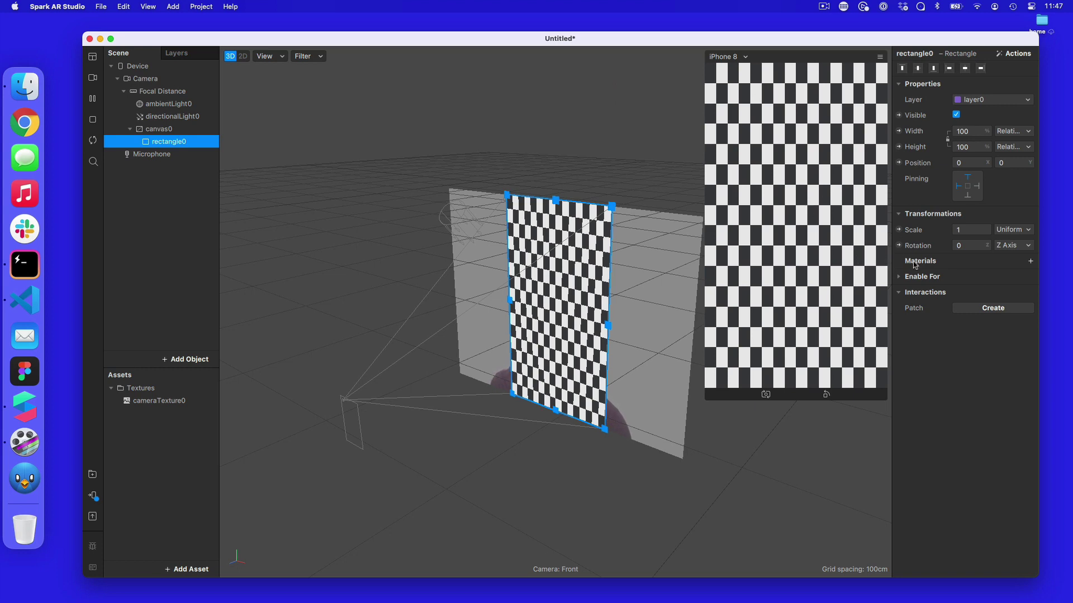
{"action": "left_click", "coordinate": [1031, 261]}
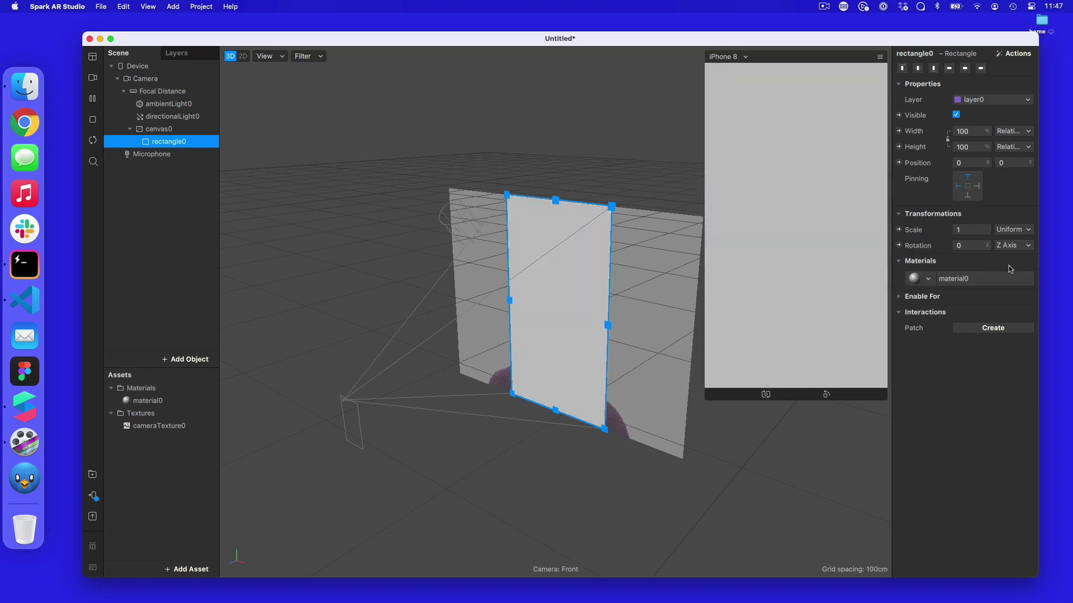
Set the rectangle's material to the Flat shader type with cameraTexture0 as its diffuse texture.
{"action": "left_click", "coordinate": [968, 281]}
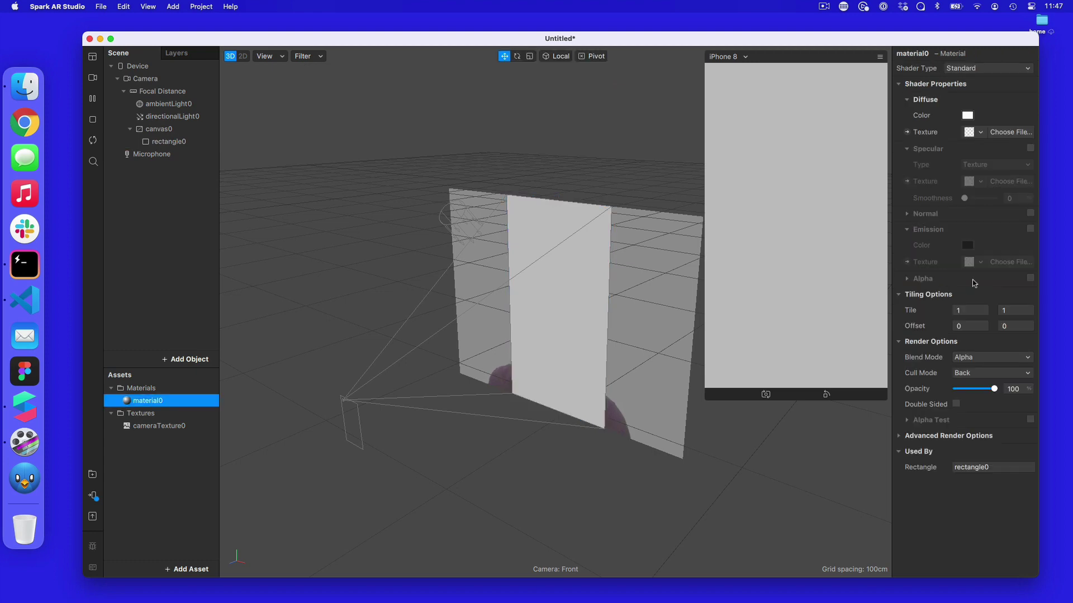
{"action": "left_click", "coordinate": [968, 70]}
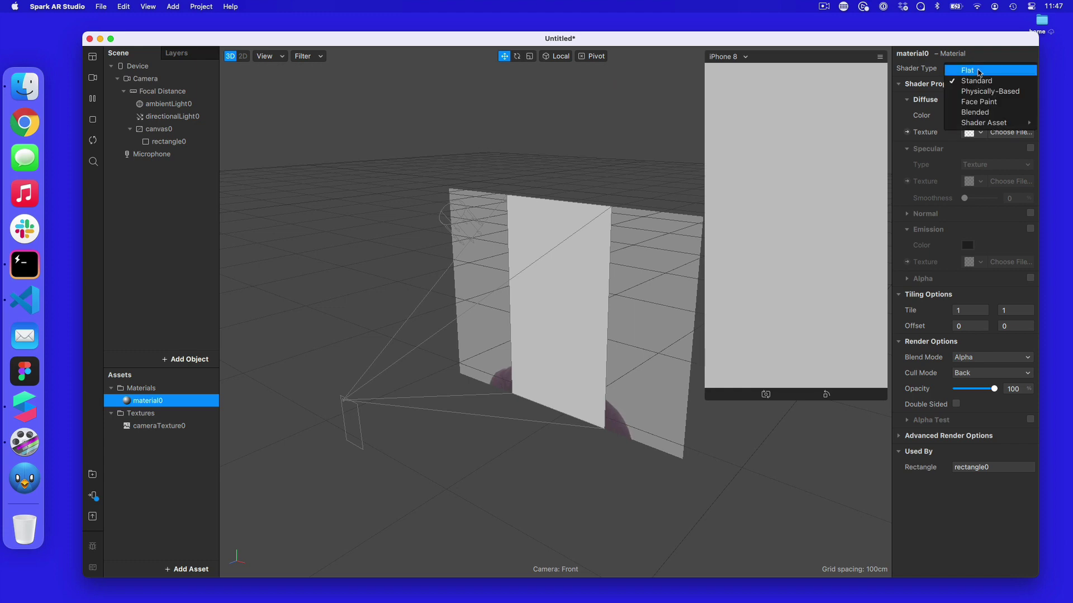
{"action": "left_click", "coordinate": [978, 71]}
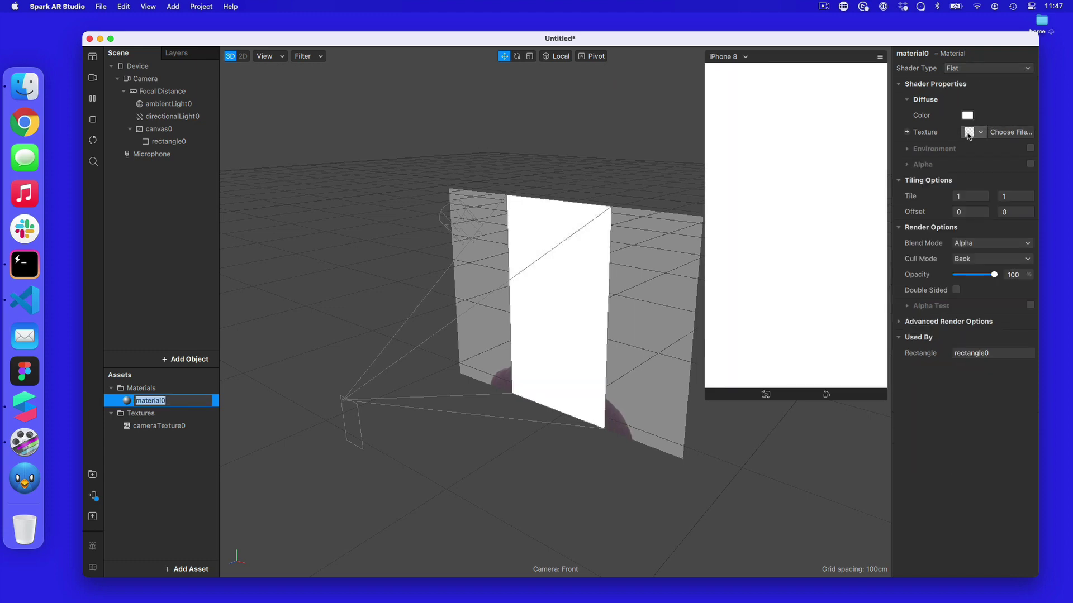
{"action": "left_click", "coordinate": [787, 194]}
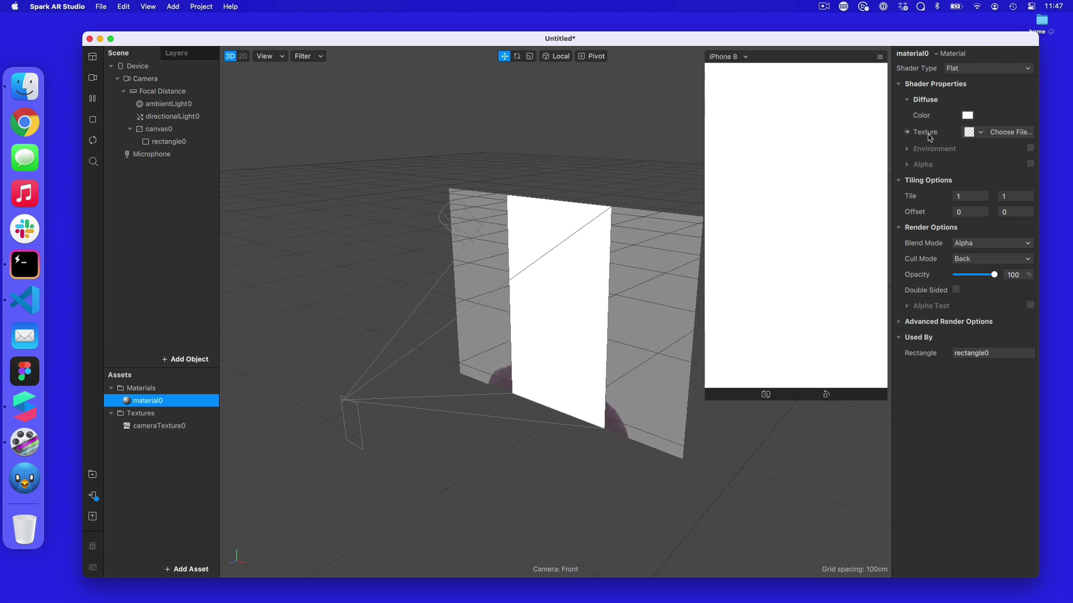
{"action": "left_click", "coordinate": [978, 134]}
{"action": "left_click", "coordinate": [949, 150]}
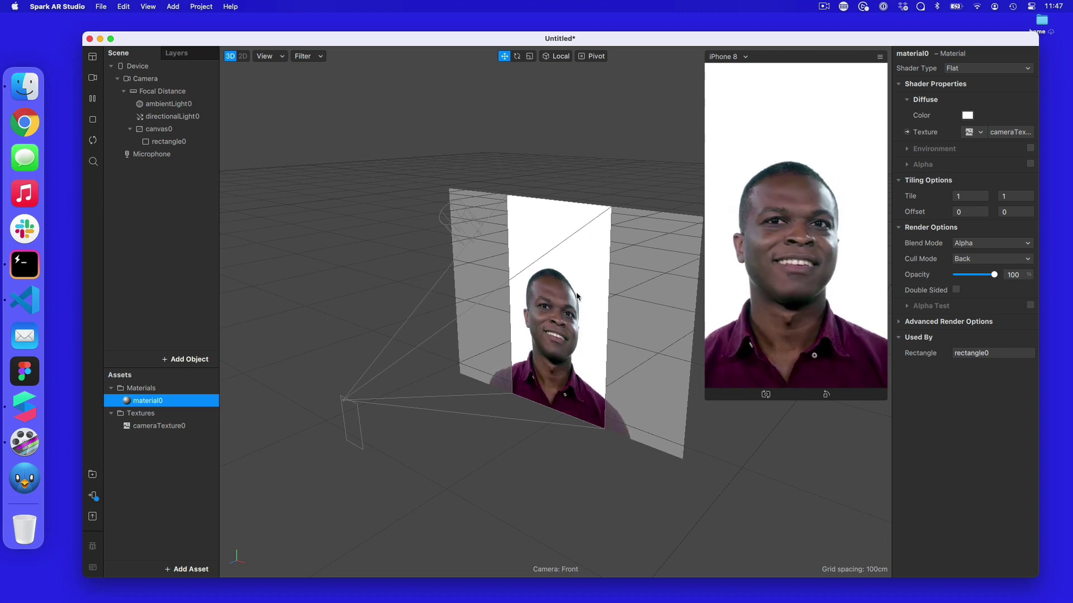
Toggle the rectangle's visibility off and on several times to compare the preview with and without it.
{"action": "left_click", "coordinate": [168, 141]}
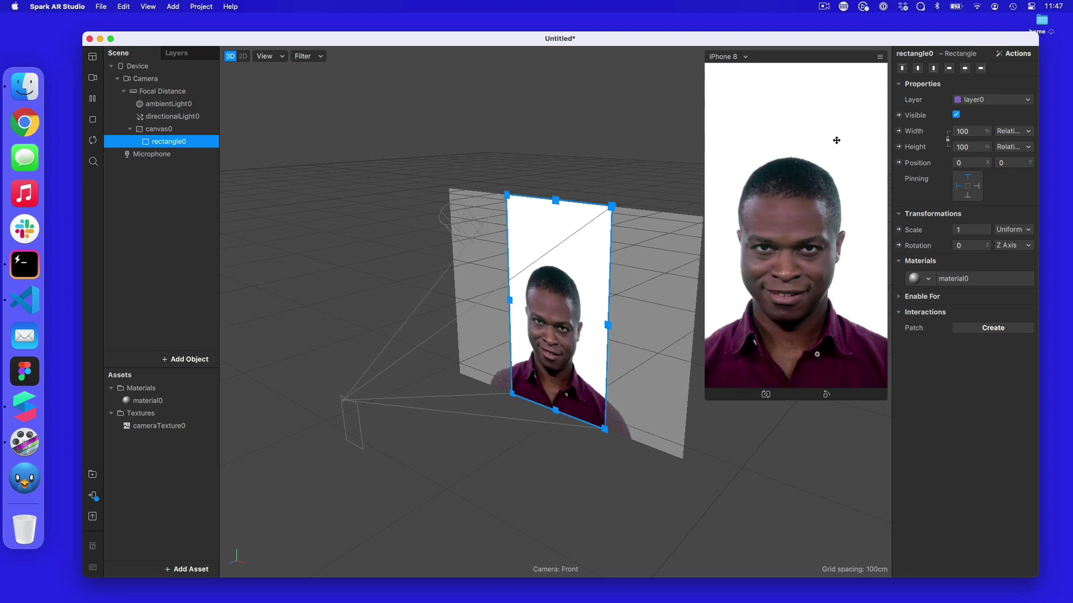
{"action": "left_click", "coordinate": [955, 115]}
{"action": "left_click", "coordinate": [955, 115]}
{"action": "left_click", "coordinate": [956, 115]}
{"action": "left_click", "coordinate": [956, 115]}
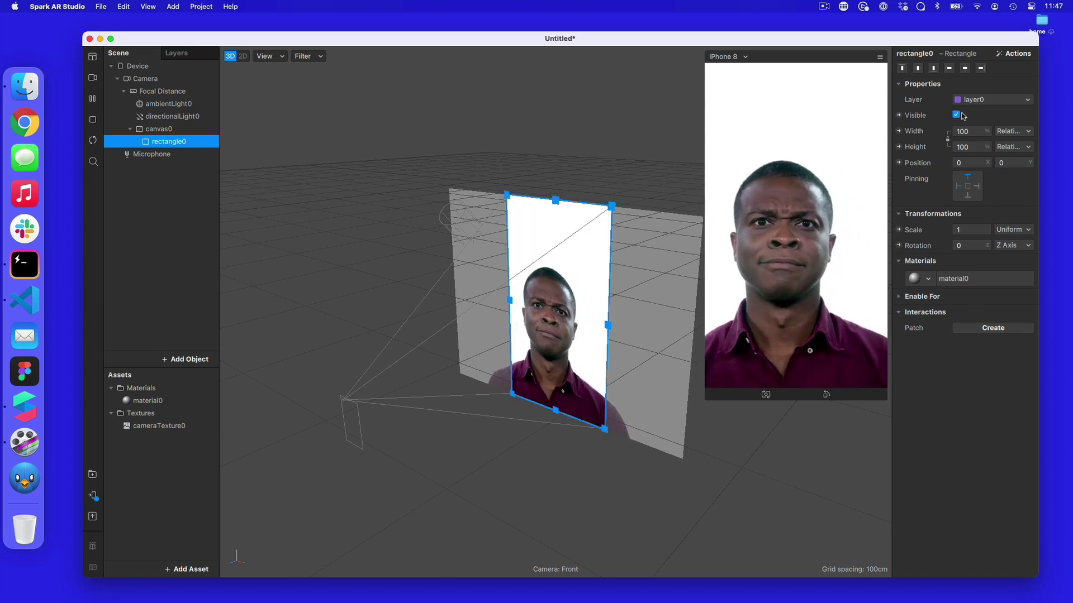
{"action": "left_click", "coordinate": [956, 114]}
{"action": "left_click", "coordinate": [956, 114]}
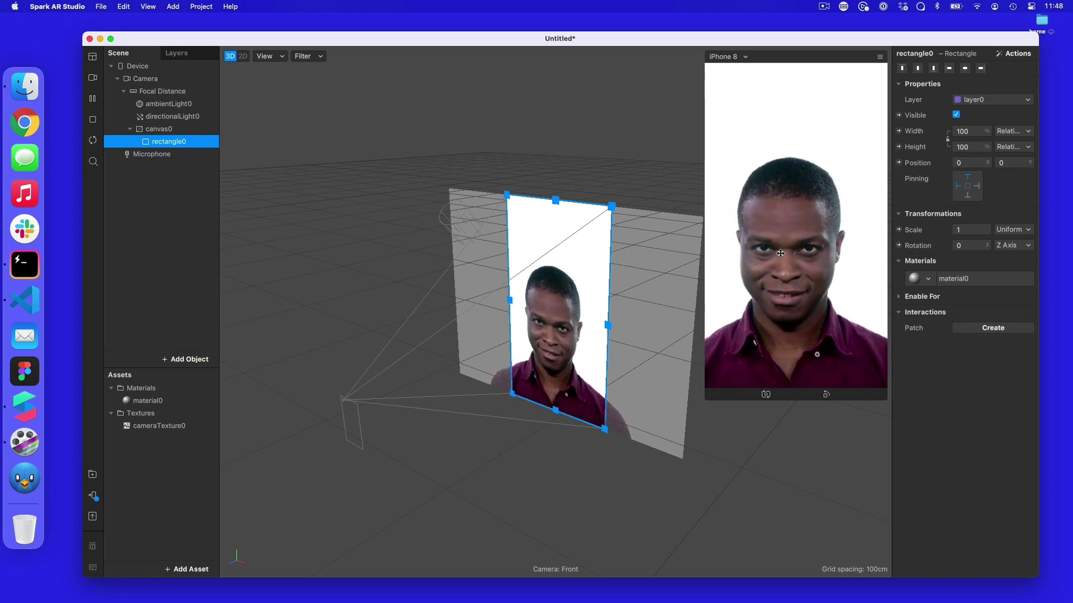
Widen the Device's properties area and create the default render pipeline for its render output.
{"action": "left_click", "coordinate": [167, 69]}
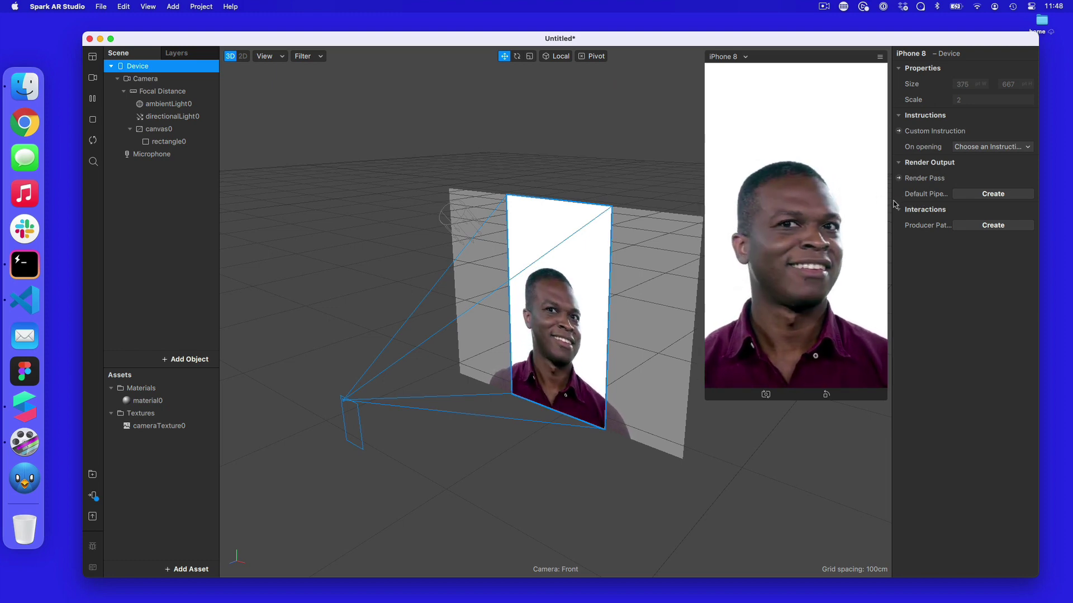
{"action": "left_click_drag", "start_coordinate": [892, 202], "coordinate": [847, 205]}
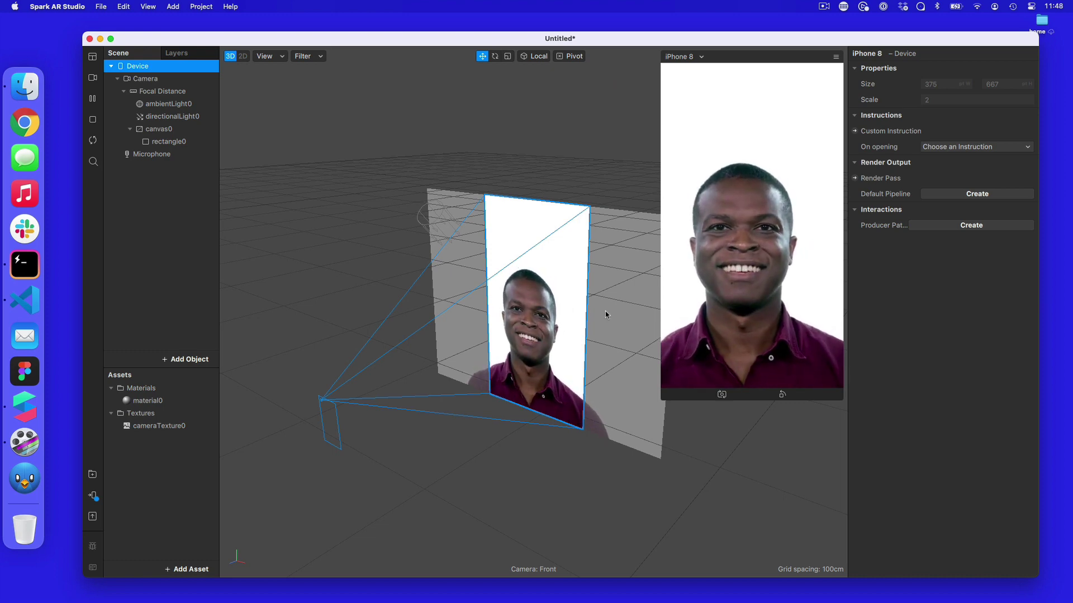
{"action": "left_click", "coordinate": [946, 194]}
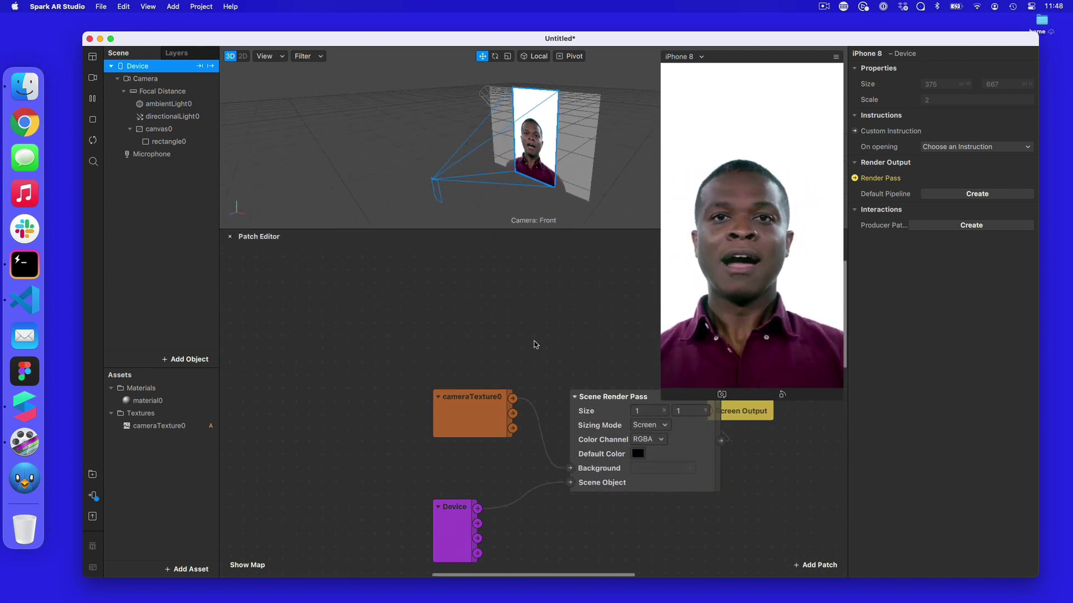
Shrink the device preview and spread out the cameraTexture0, Scene Render Pass, Device and Screen Output patches.
{"action": "left_click_drag", "start_coordinate": [662, 396], "coordinate": [698, 356]}
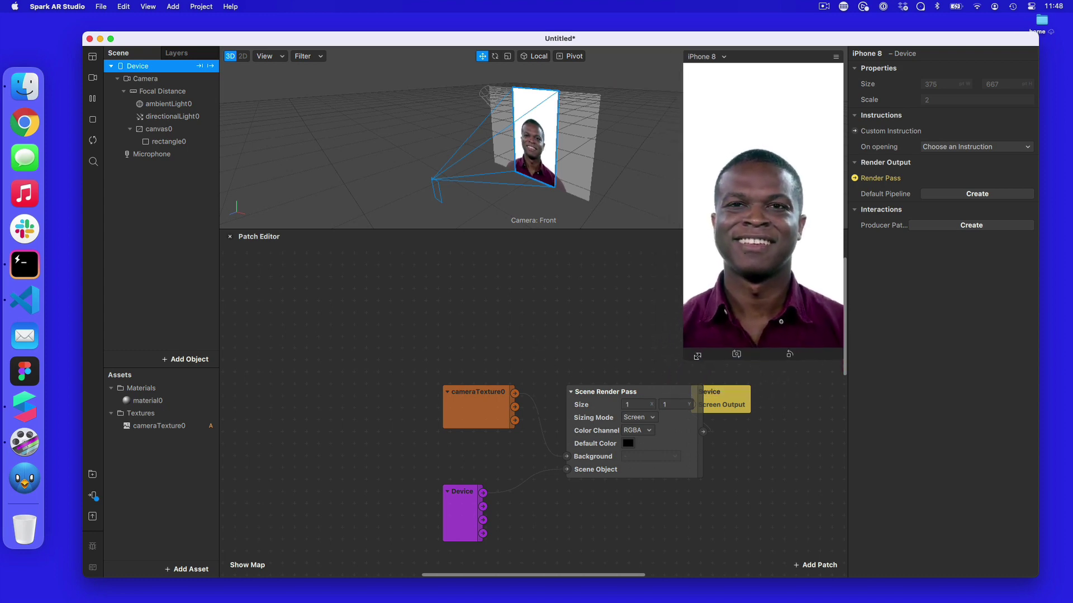
{"action": "left_click_drag", "start_coordinate": [650, 394], "coordinate": [629, 369]}
{"action": "left_click_drag", "start_coordinate": [475, 397], "coordinate": [314, 312]}
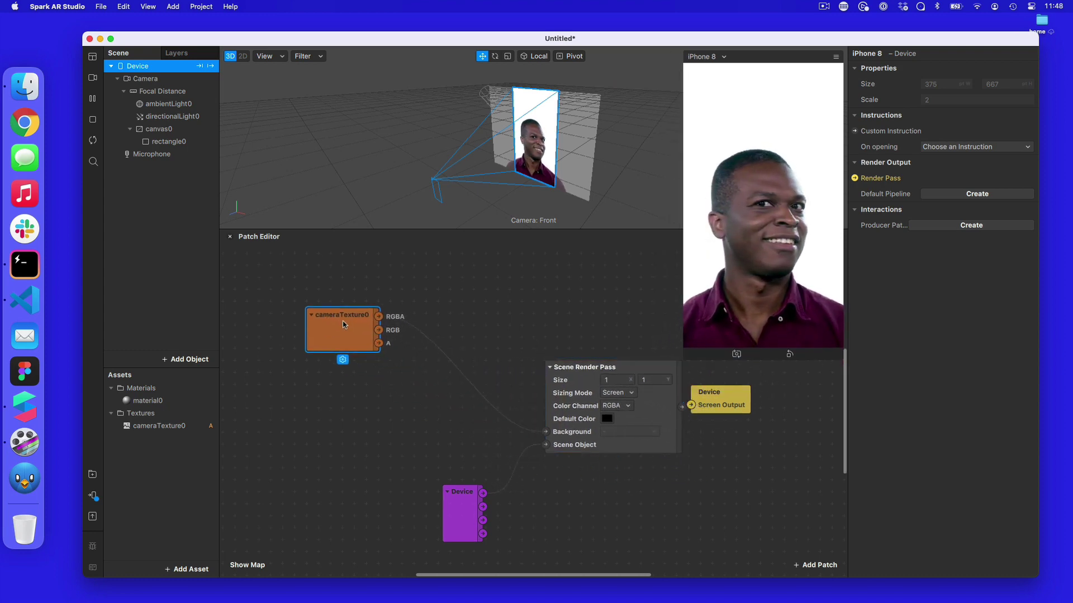
{"action": "left_click_drag", "start_coordinate": [628, 375], "coordinate": [555, 349]}
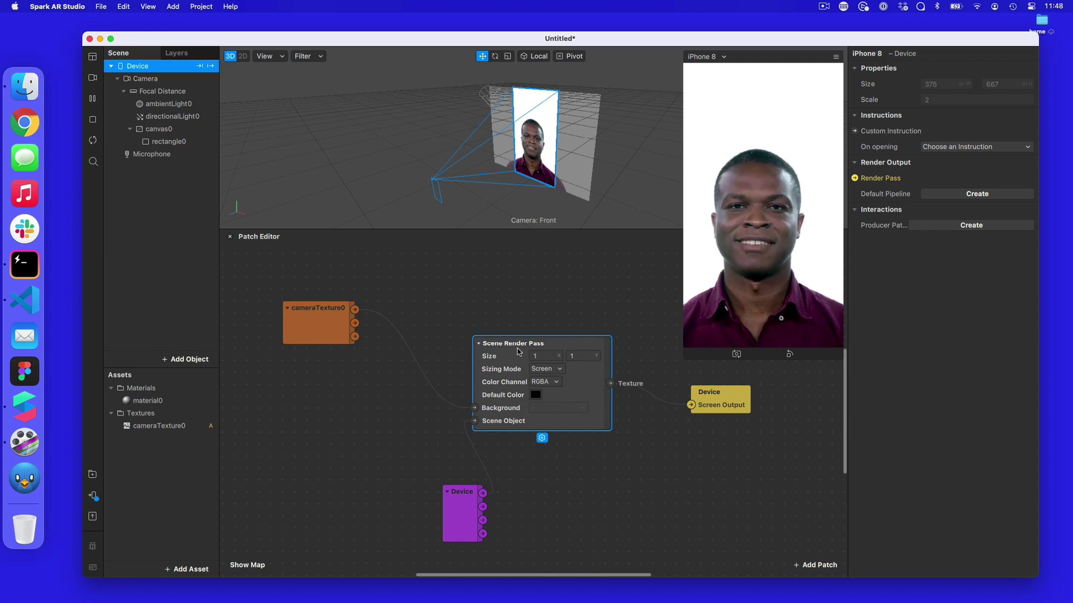
{"action": "left_click_drag", "start_coordinate": [483, 491], "coordinate": [366, 434]}
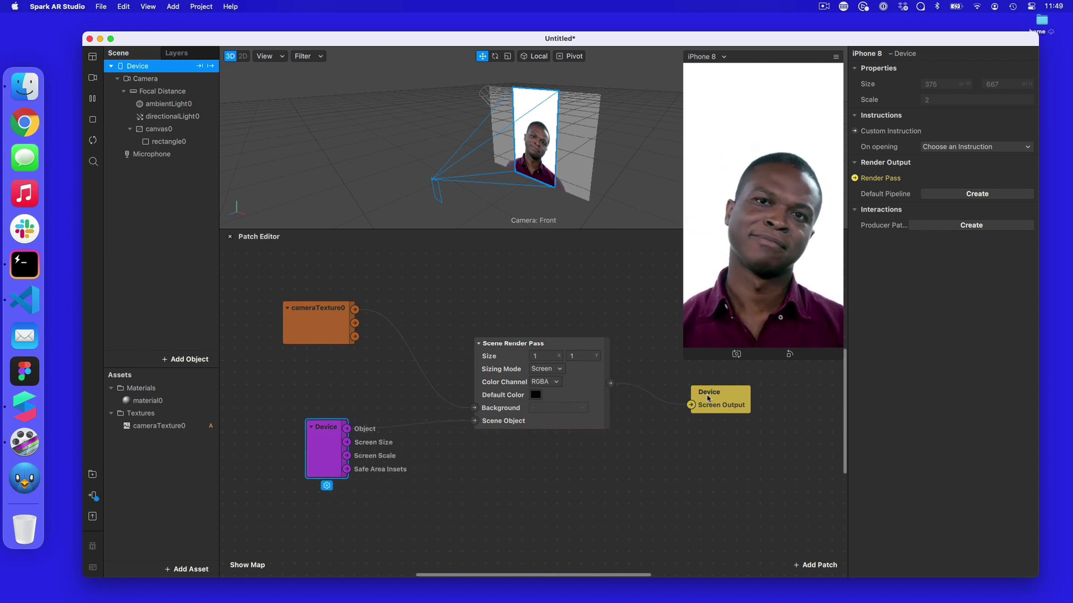
{"action": "left_click_drag", "start_coordinate": [707, 398], "coordinate": [741, 385]}
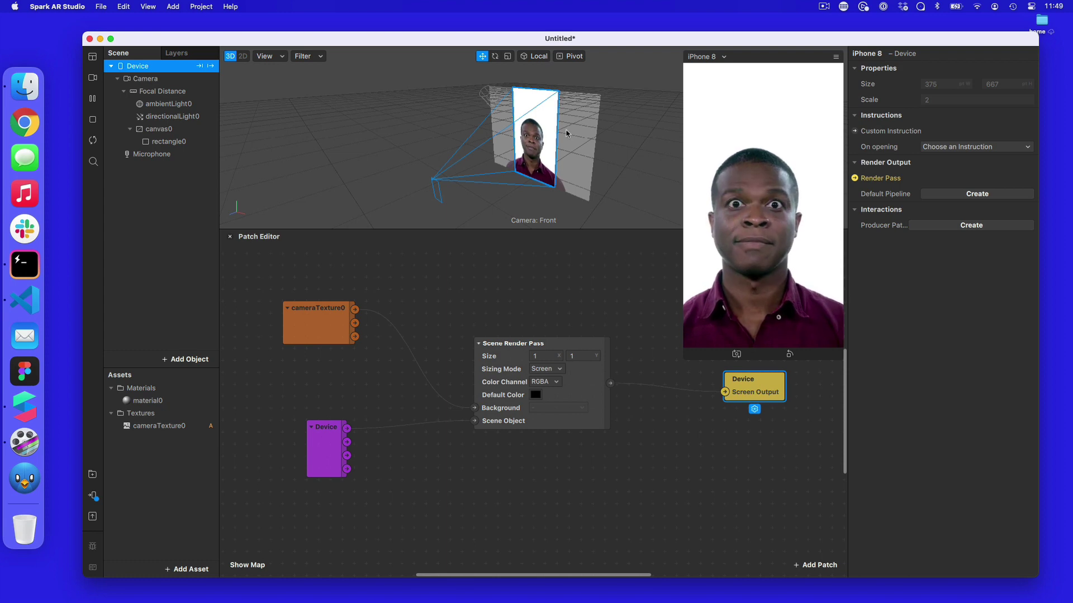
Reduce the device preview further and move the Screen Output patch higher, above the level of the Scene Render Pass.
{"action": "scroll", "coordinate": [566, 133], "scroll_direction": "up", "scroll_amount": 3}
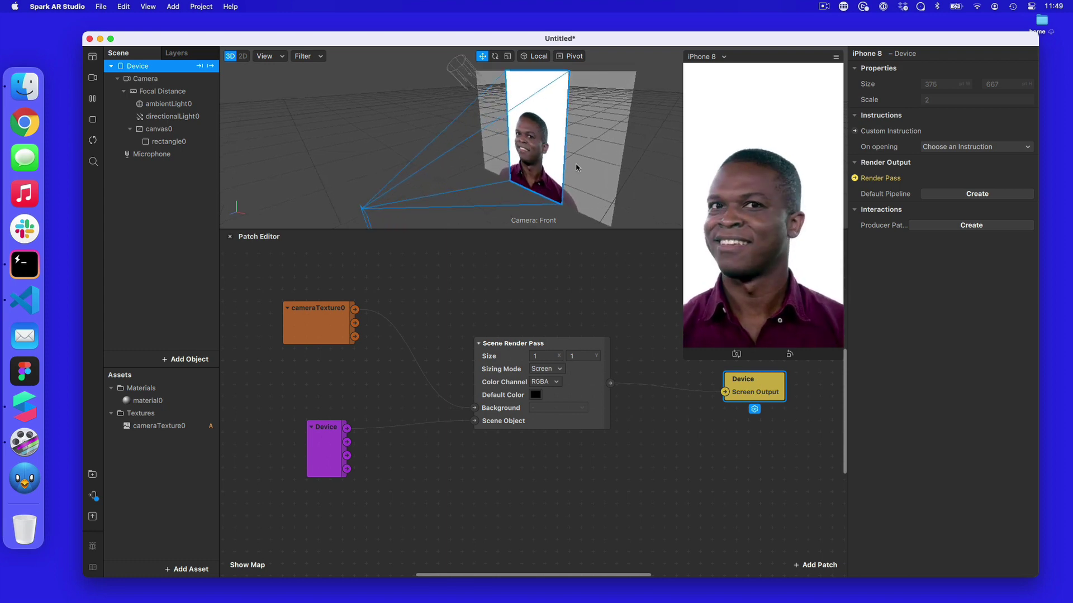
{"action": "scroll", "coordinate": [662, 464], "scroll_direction": "down", "scroll_amount": 1}
{"action": "scroll", "coordinate": [662, 464], "scroll_direction": "up", "scroll_amount": 1}
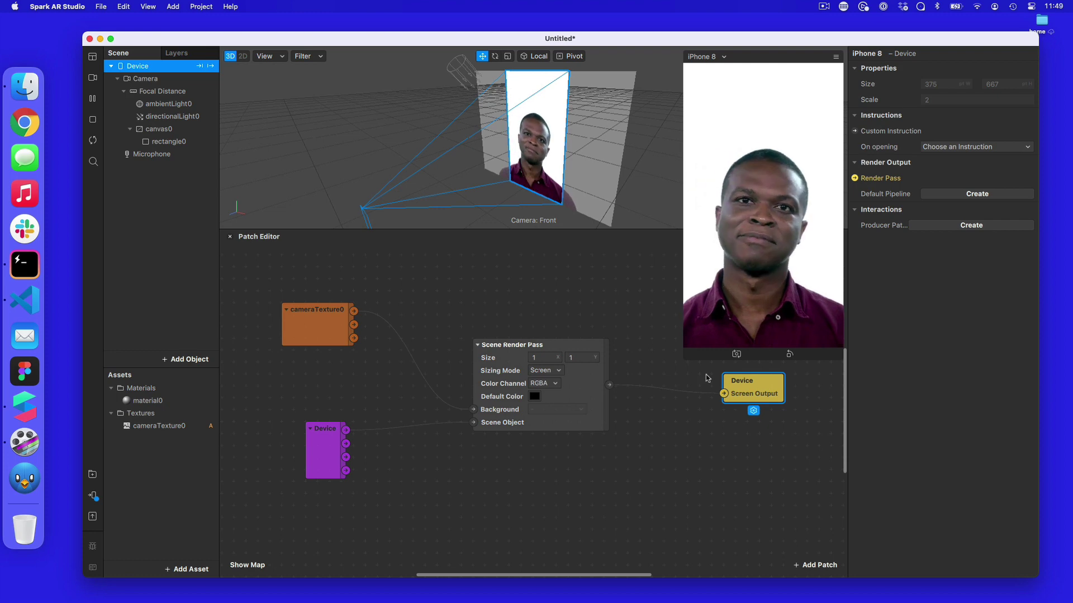
{"action": "left_click_drag", "start_coordinate": [688, 360], "coordinate": [736, 268]}
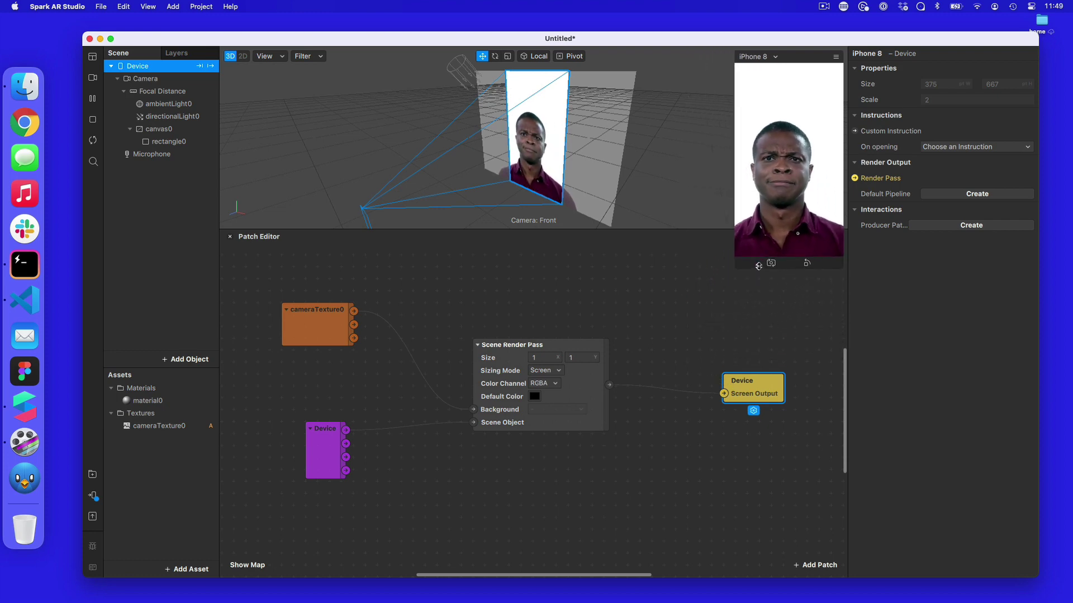
{"action": "left_click_drag", "start_coordinate": [750, 375], "coordinate": [750, 315]}
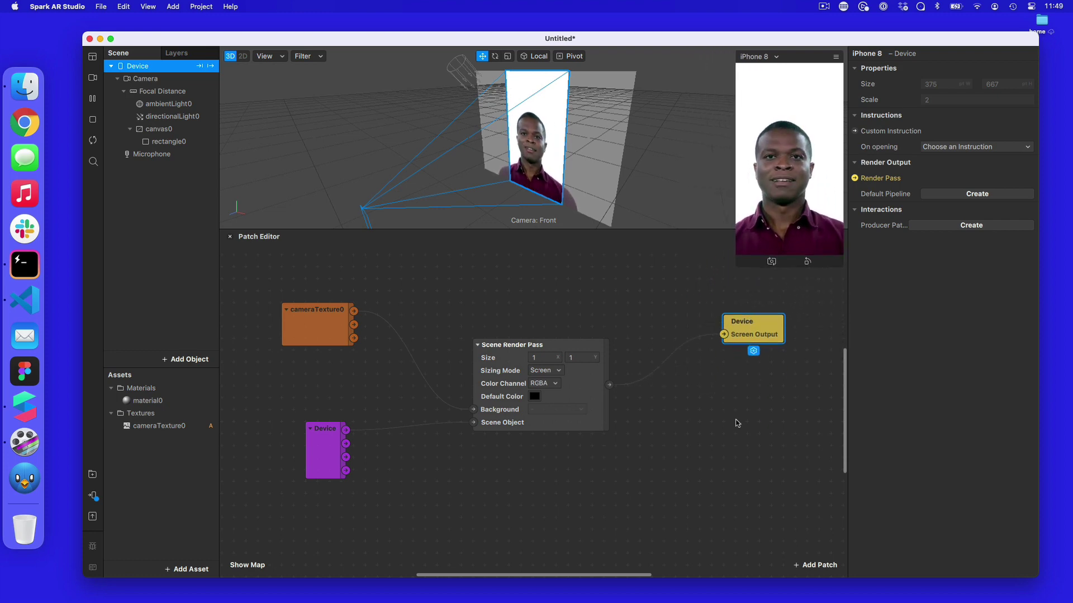
Add a Delay Frame patch to the open area below the Device Screen Output patch.
{"action": "scroll", "coordinate": [729, 427], "scroll_direction": "right", "scroll_amount": 5}
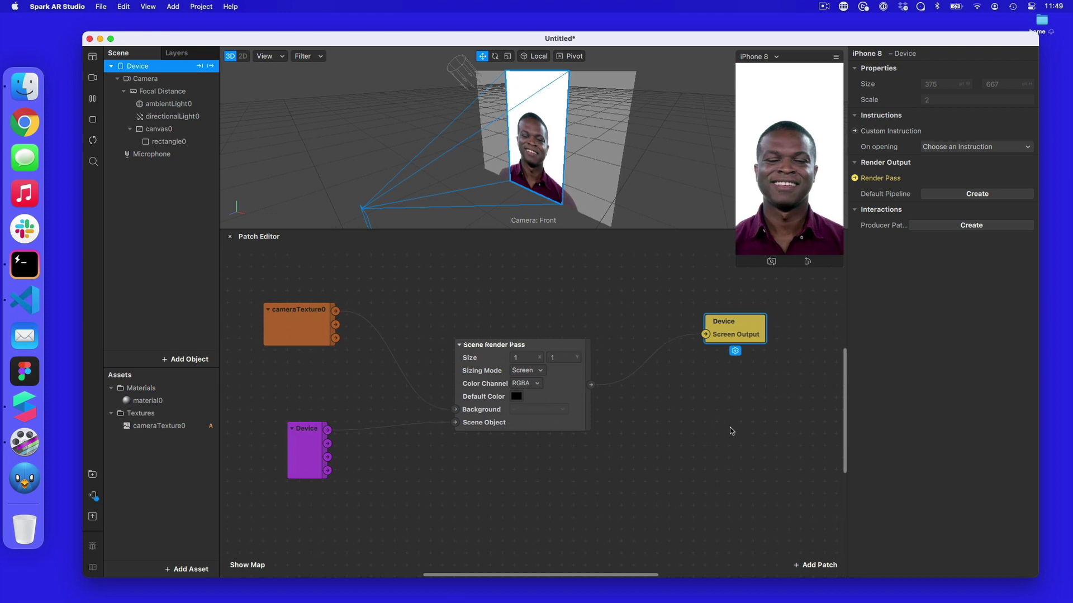
{"action": "right_click", "coordinate": [665, 433]}
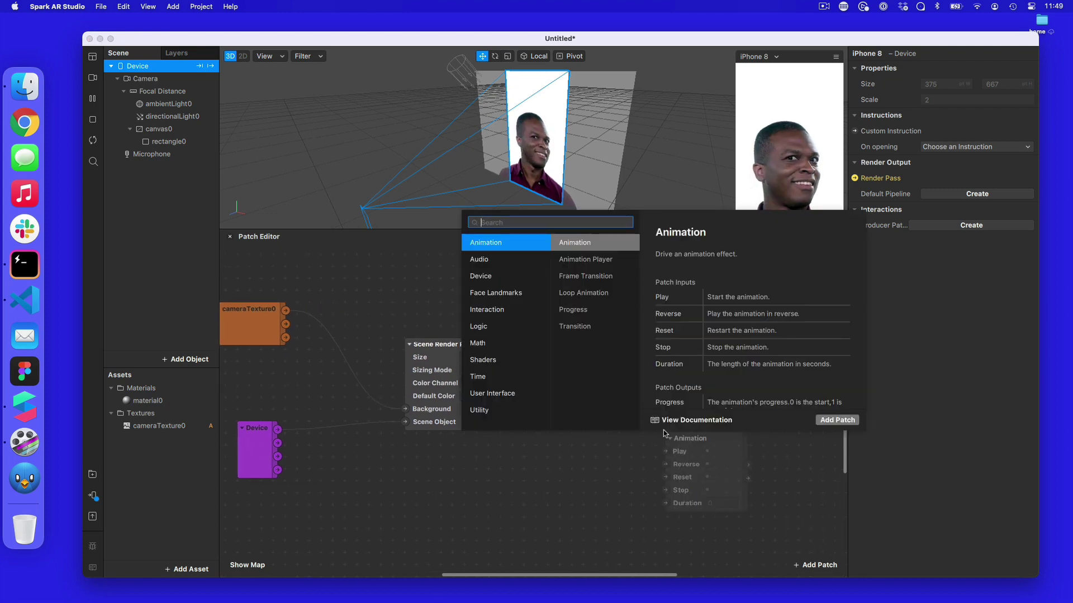
{"action": "type", "text": "delay"}
{"action": "key", "text": "Down"}
{"action": "key", "text": "Down"}
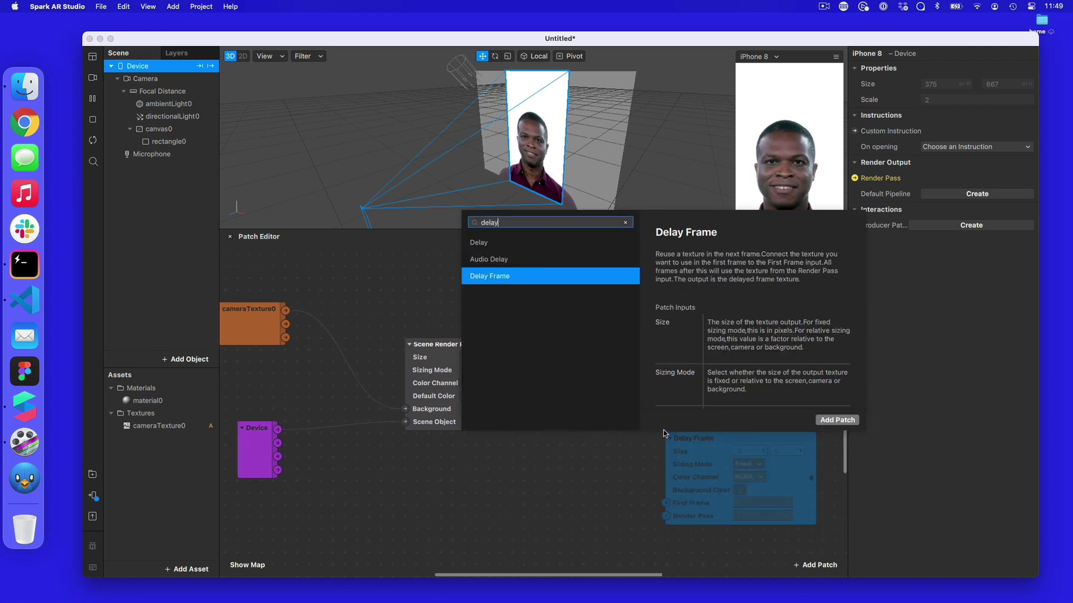
{"action": "key", "text": "Return"}
Move the Delay Frame patch slightly up and connect the Scene Render Pass texture output to its Render Pass input.
{"action": "left_click_drag", "start_coordinate": [685, 439], "coordinate": [675, 416]}
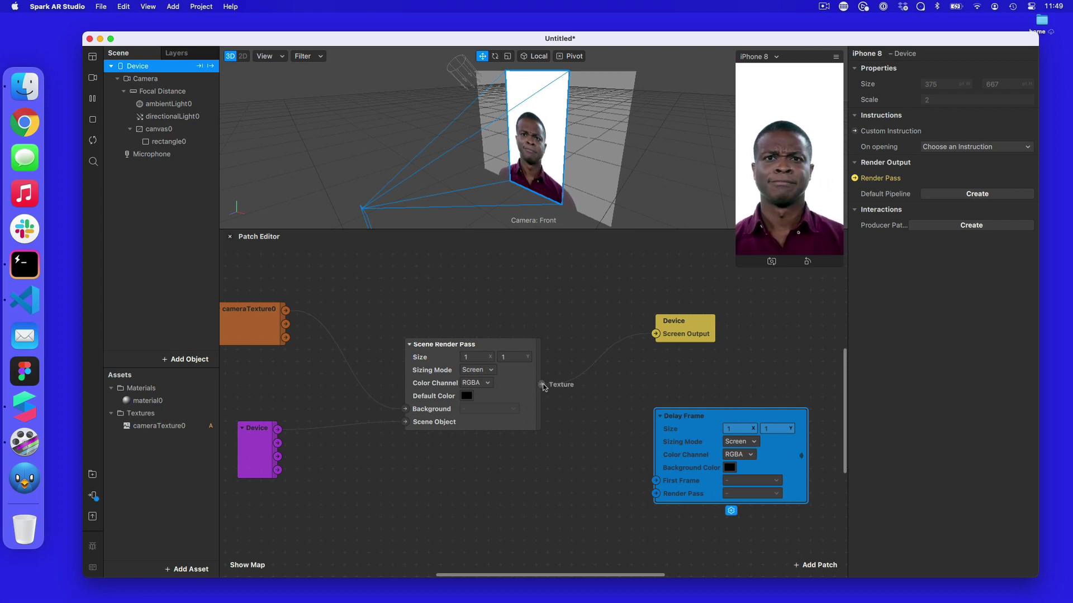
{"action": "left_click_drag", "start_coordinate": [548, 388], "coordinate": [597, 434]}
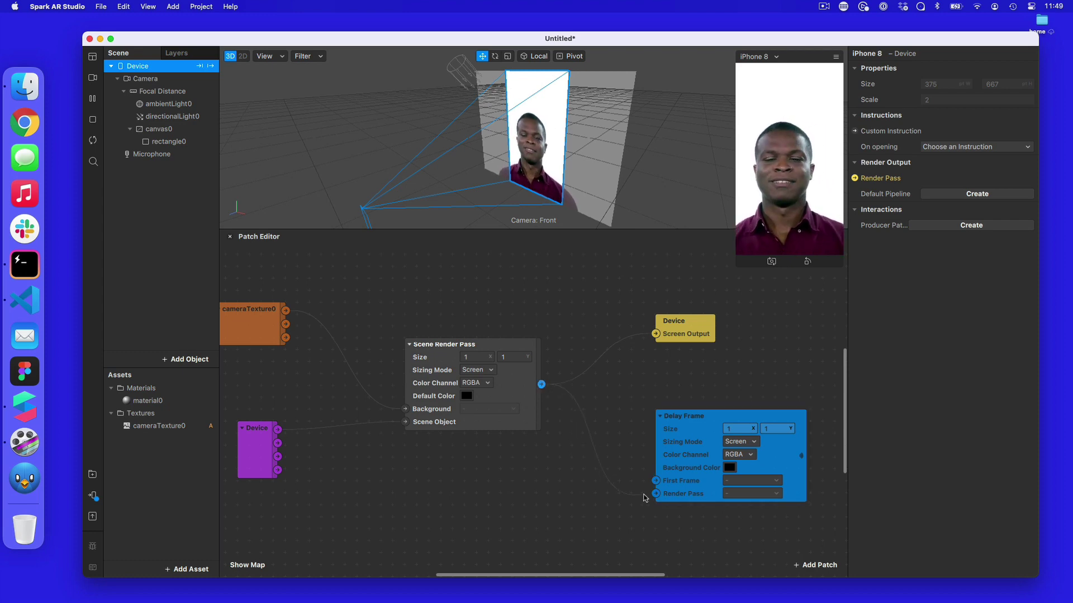
{"action": "left_click_drag", "start_coordinate": [656, 497], "coordinate": [656, 495]}
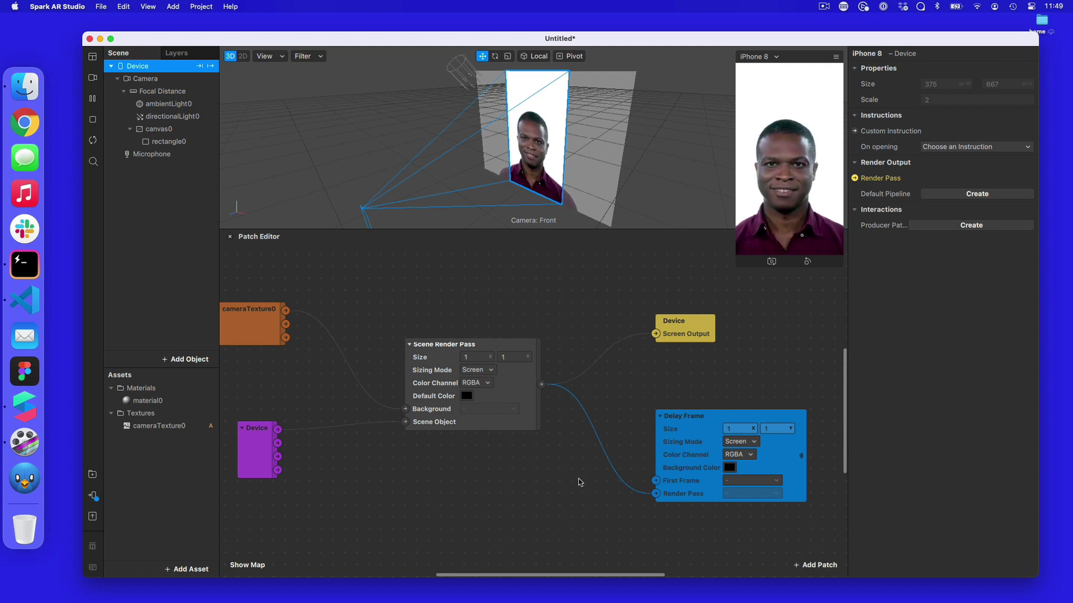
Create a patch for material0's diffuse texture and place it below the Delay Frame patch.
{"action": "left_click", "coordinate": [184, 142]}
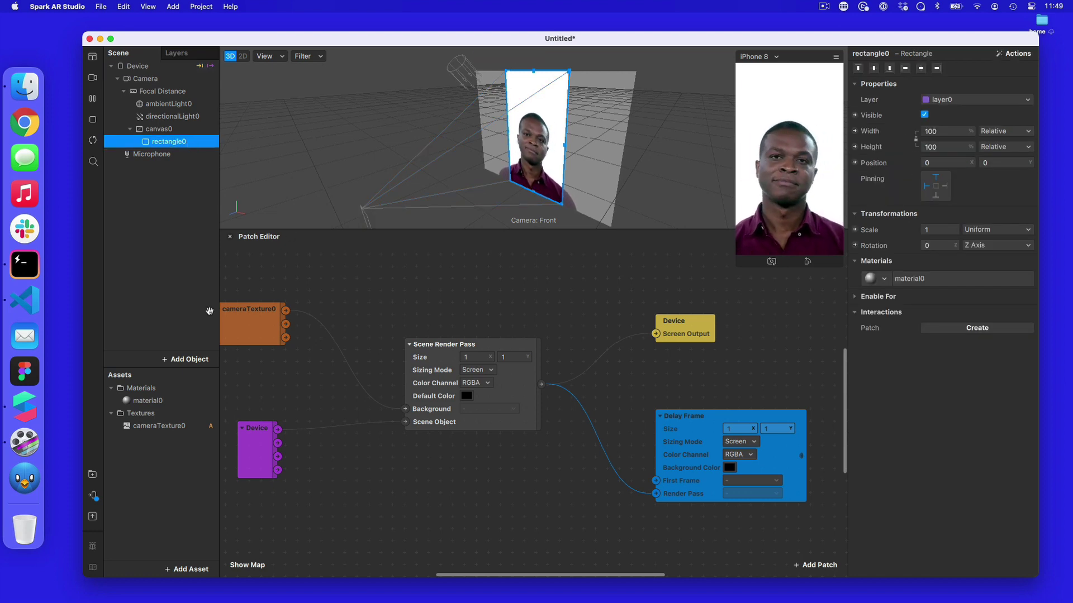
{"action": "left_click", "coordinate": [148, 401]}
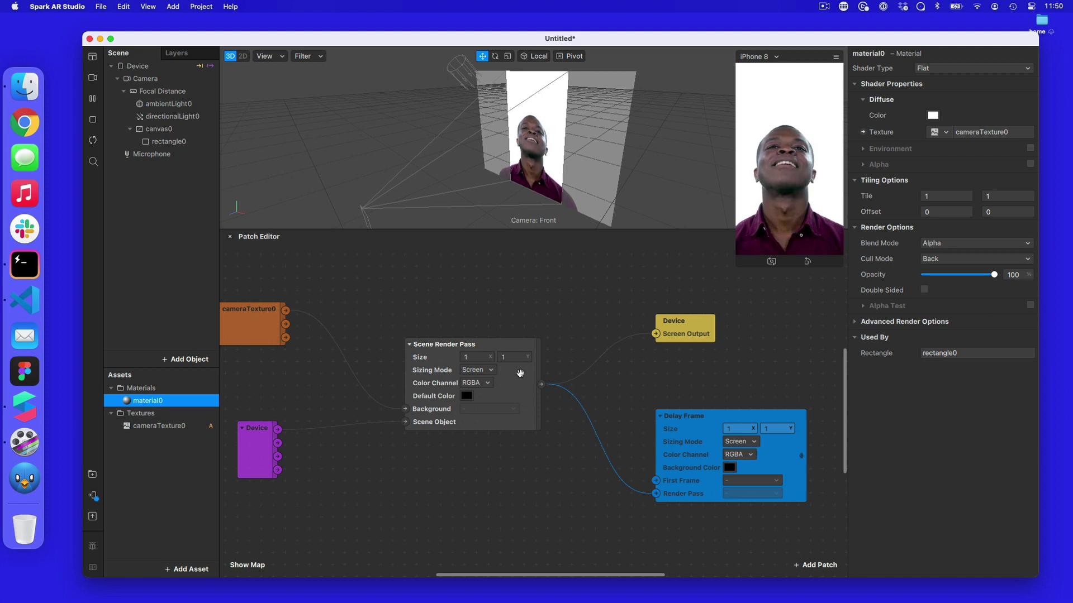
{"action": "scroll", "coordinate": [520, 373], "scroll_direction": "down", "scroll_amount": 5}
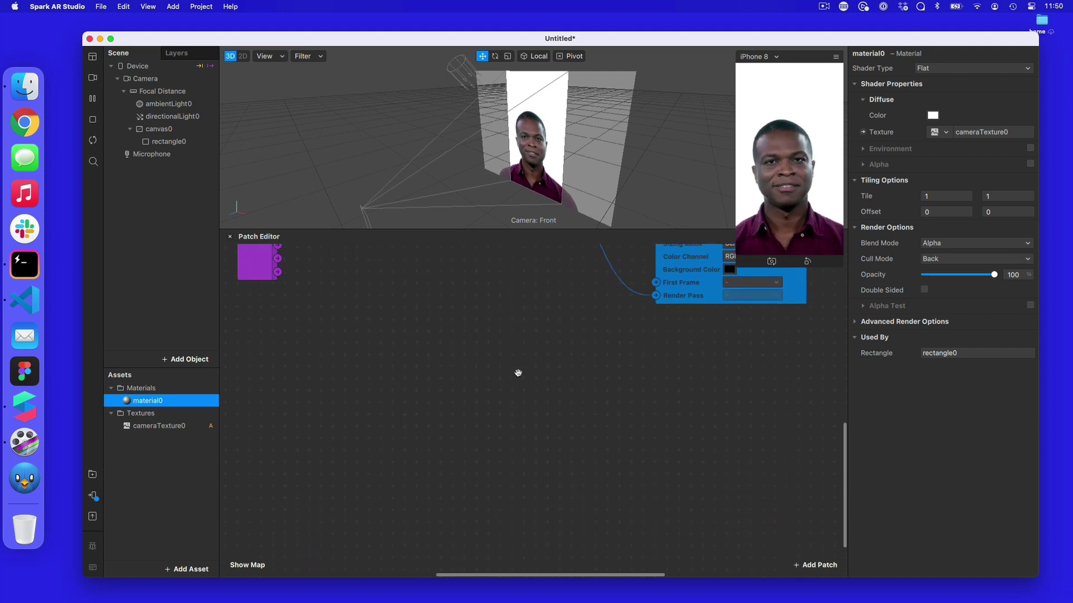
{"action": "left_click", "coordinate": [863, 132]}
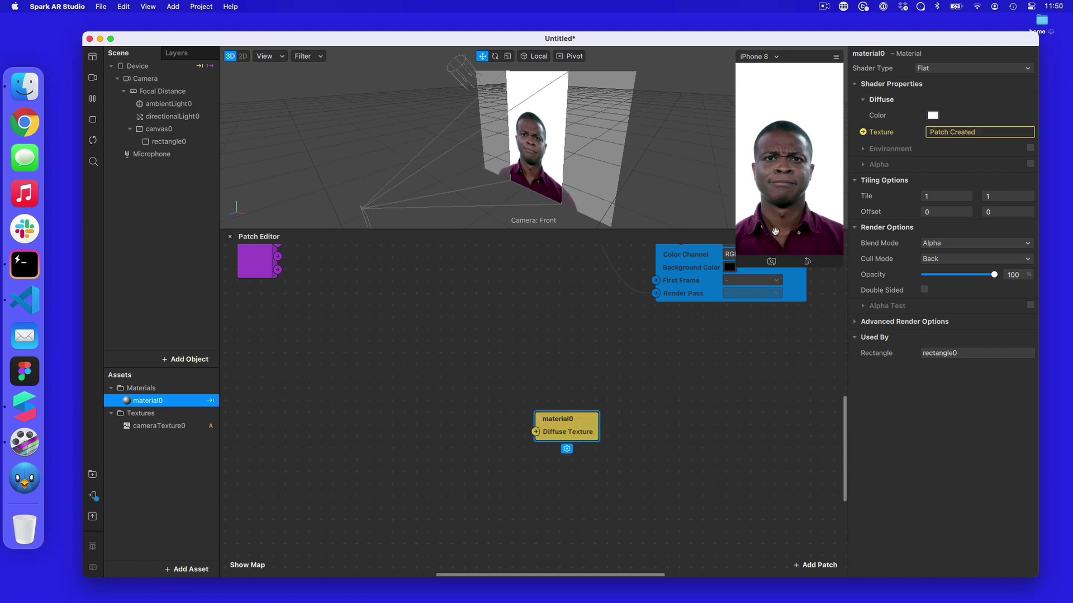
{"action": "left_click_drag", "start_coordinate": [570, 424], "coordinate": [713, 447]}
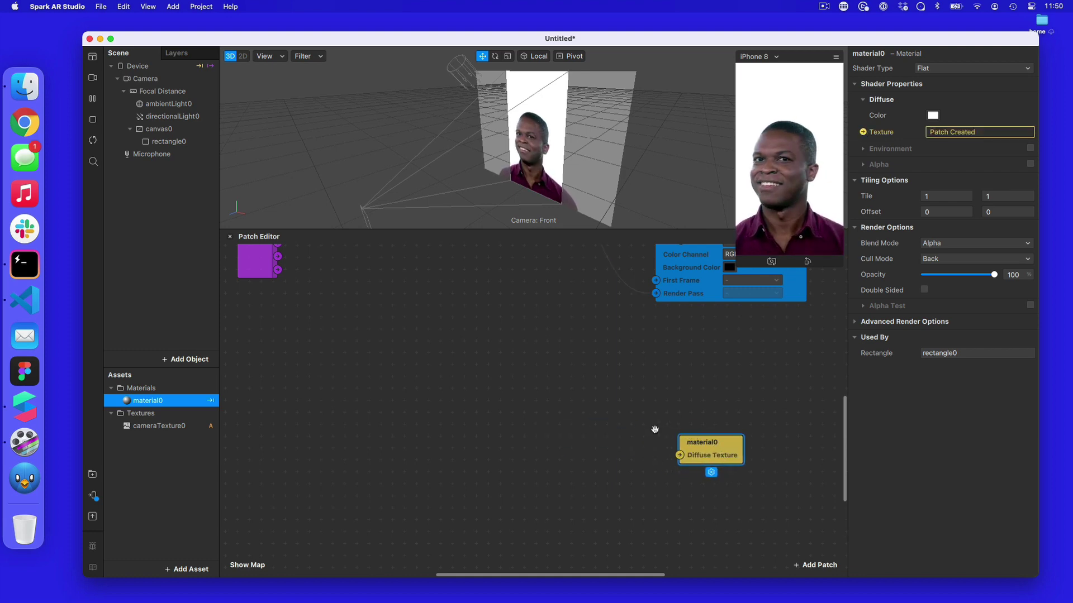
{"action": "scroll", "coordinate": [652, 428], "scroll_direction": "up", "scroll_amount": 3}
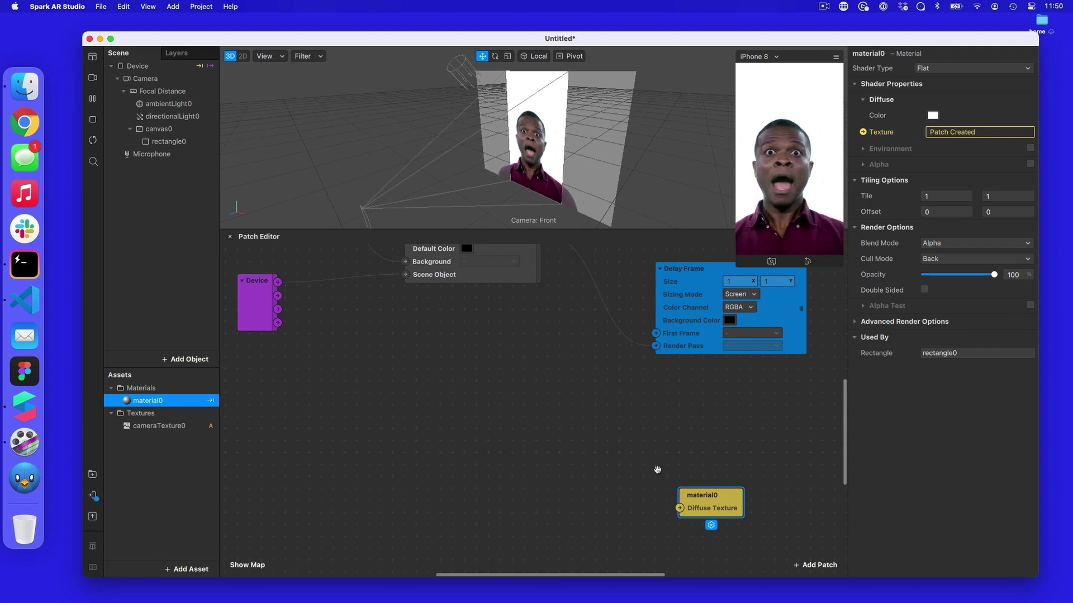
{"action": "left_click_drag", "start_coordinate": [729, 507], "coordinate": [753, 494]}
{"action": "scroll", "coordinate": [615, 491], "scroll_direction": "up", "scroll_amount": 5}
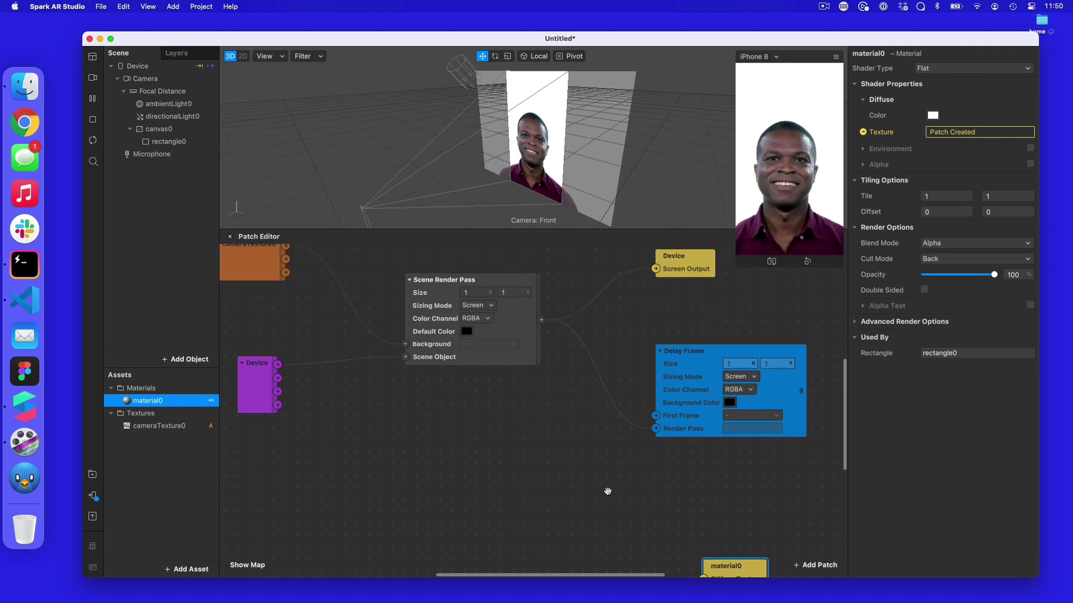
{"action": "scroll", "coordinate": [606, 491], "scroll_direction": "left", "scroll_amount": 2}
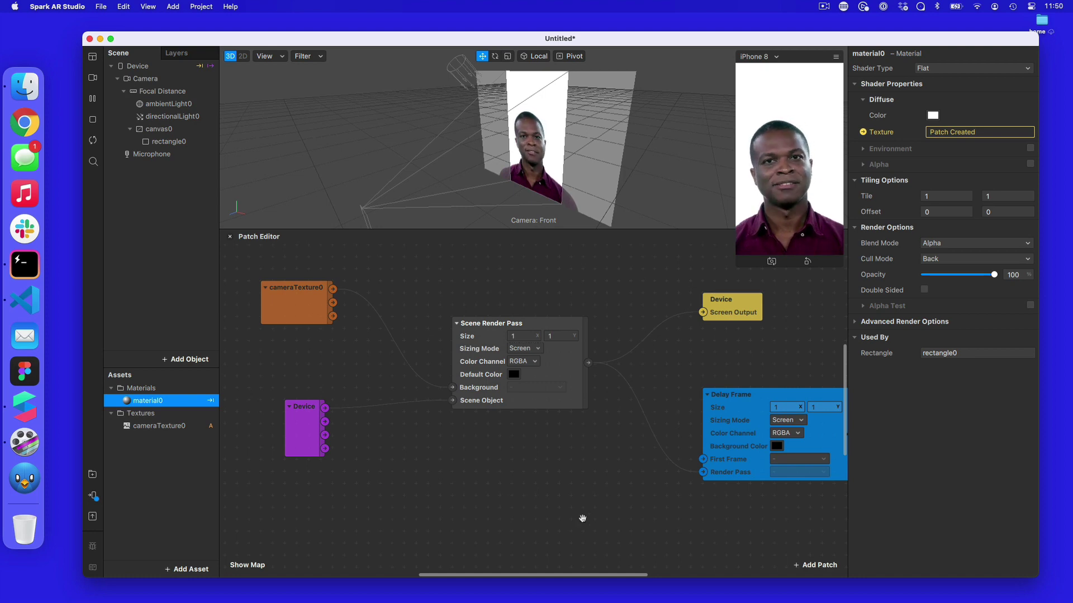
{"action": "scroll", "coordinate": [621, 524], "scroll_direction": "down", "scroll_amount": 3}
{"action": "scroll", "coordinate": [623, 524], "scroll_direction": "up", "scroll_amount": 3}
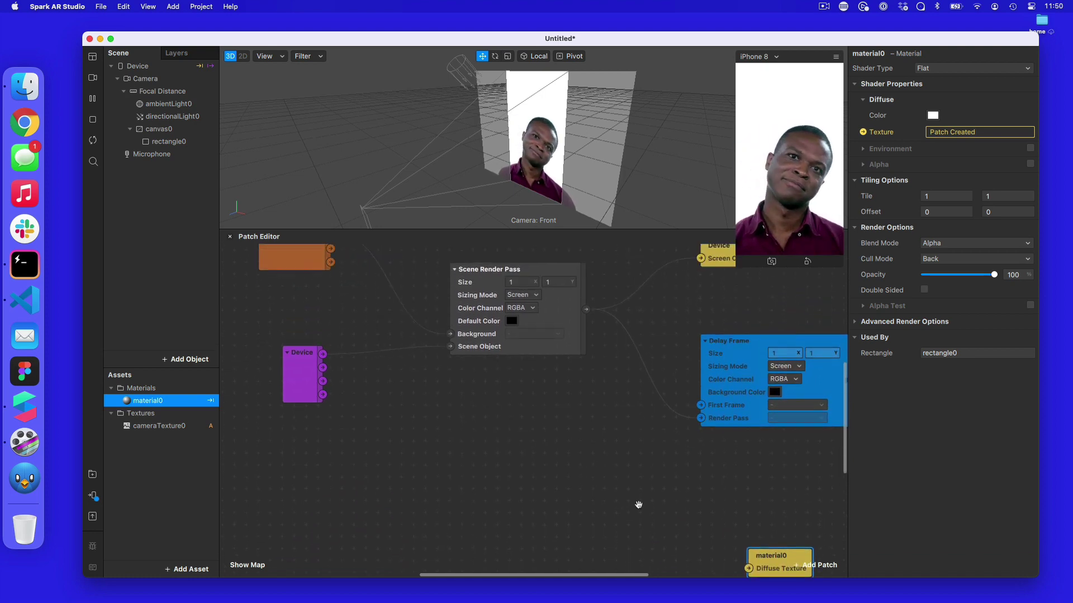
{"action": "scroll", "coordinate": [391, 327], "scroll_direction": "up", "scroll_amount": 1}
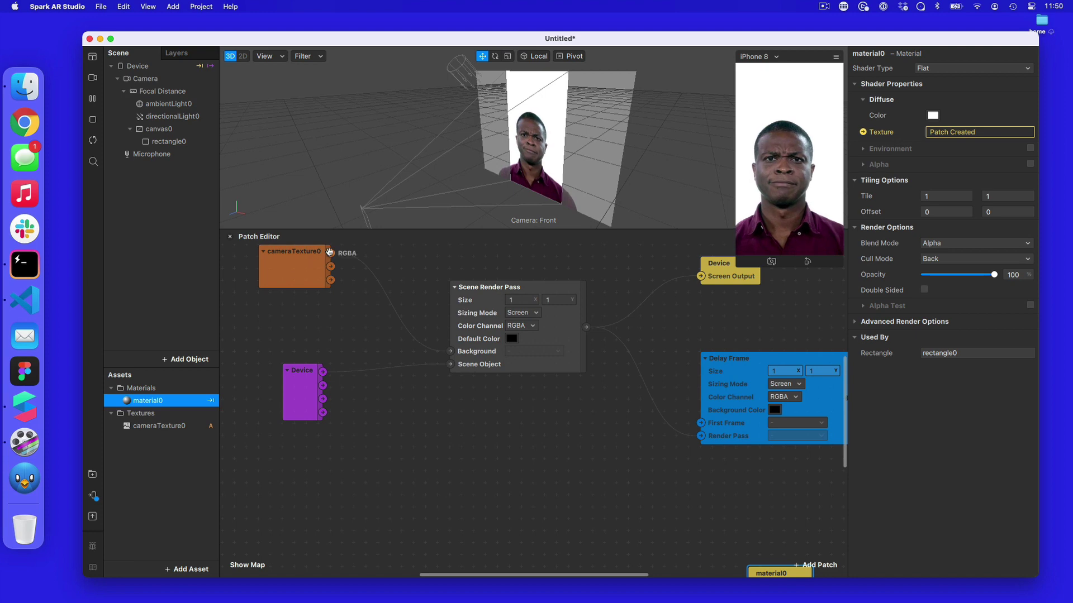
{"action": "left_click_drag", "start_coordinate": [333, 253], "coordinate": [292, 265]}
{"action": "left_click", "coordinate": [495, 450]}
Move the material0 Diffuse Texture patch up, closer beneath the Delay Frame patch.
{"action": "scroll", "coordinate": [502, 440], "scroll_direction": "down", "scroll_amount": 1}
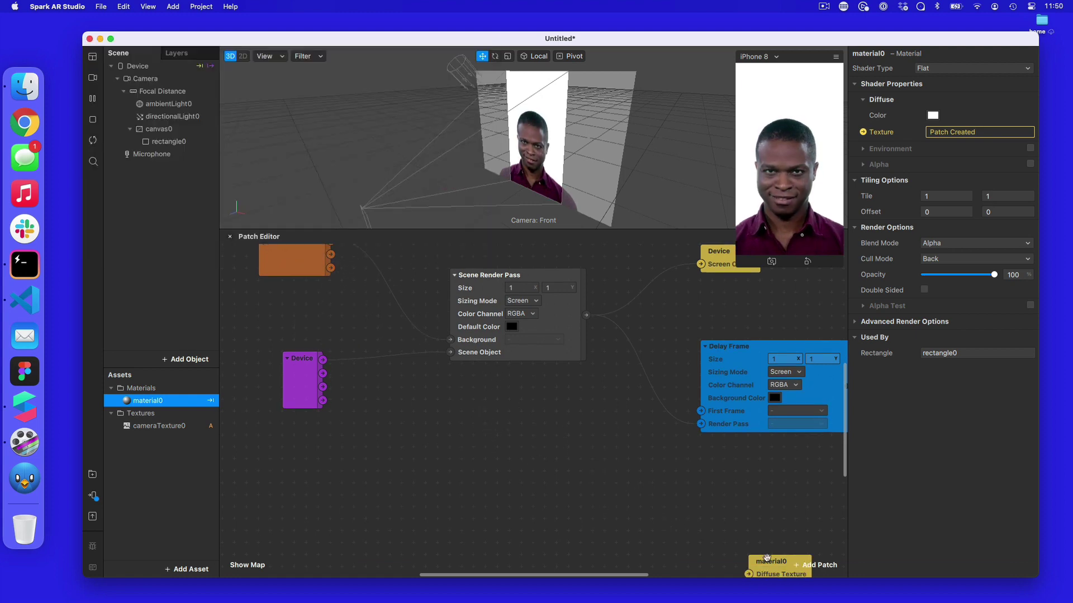
{"action": "left_click_drag", "start_coordinate": [764, 558], "coordinate": [728, 490]}
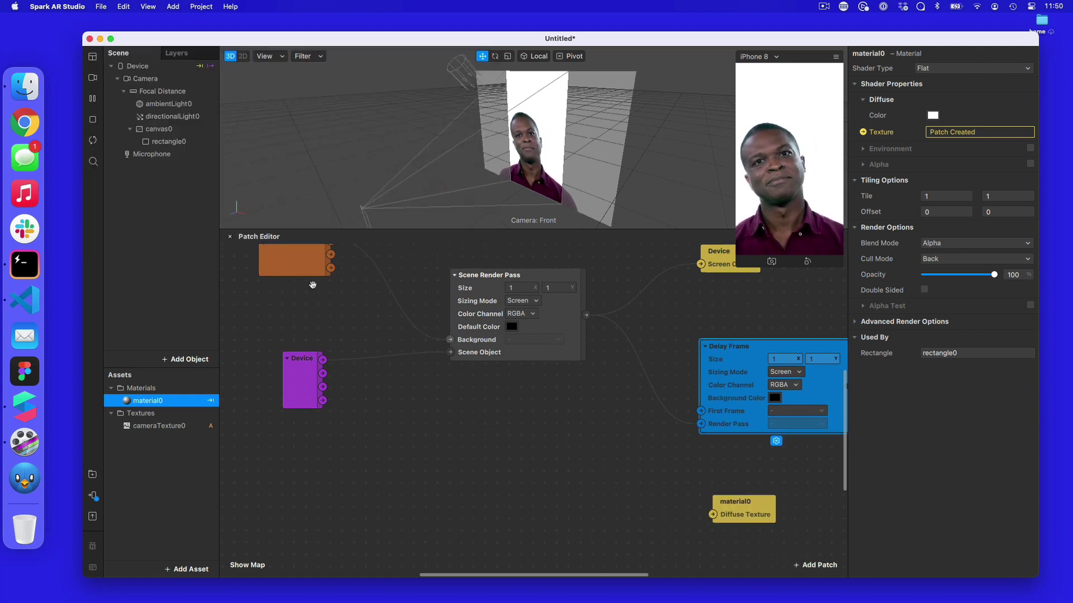
{"action": "left_click", "coordinate": [289, 261]}
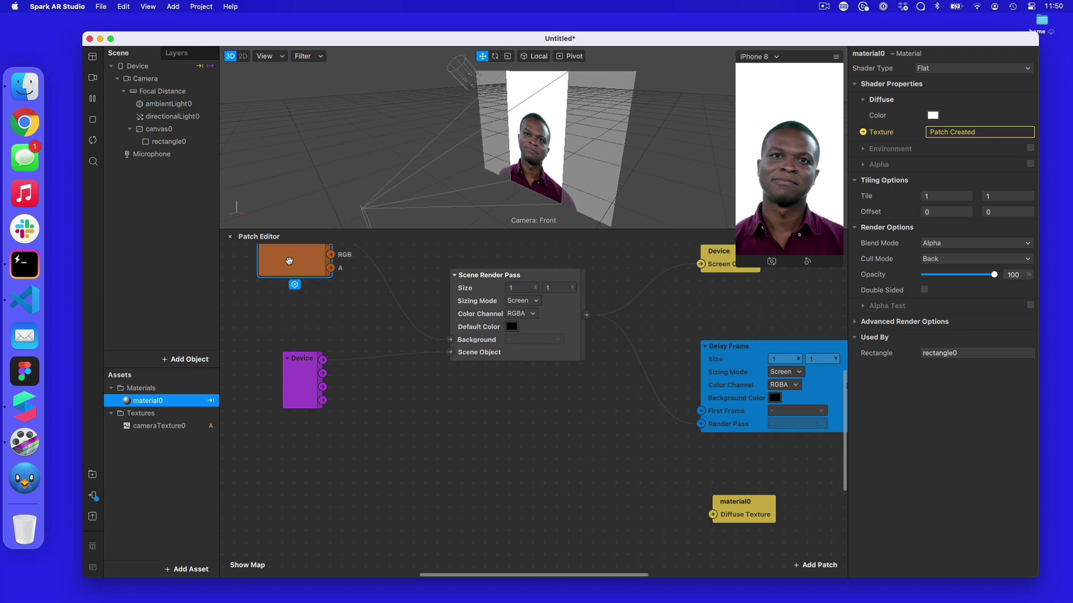
Add a Mix patch below the Scene Render Pass and connect cameraTexture0's RGBA output to its first input.
{"action": "right_click", "coordinate": [389, 495]}
{"action": "type", "text": "mix"}
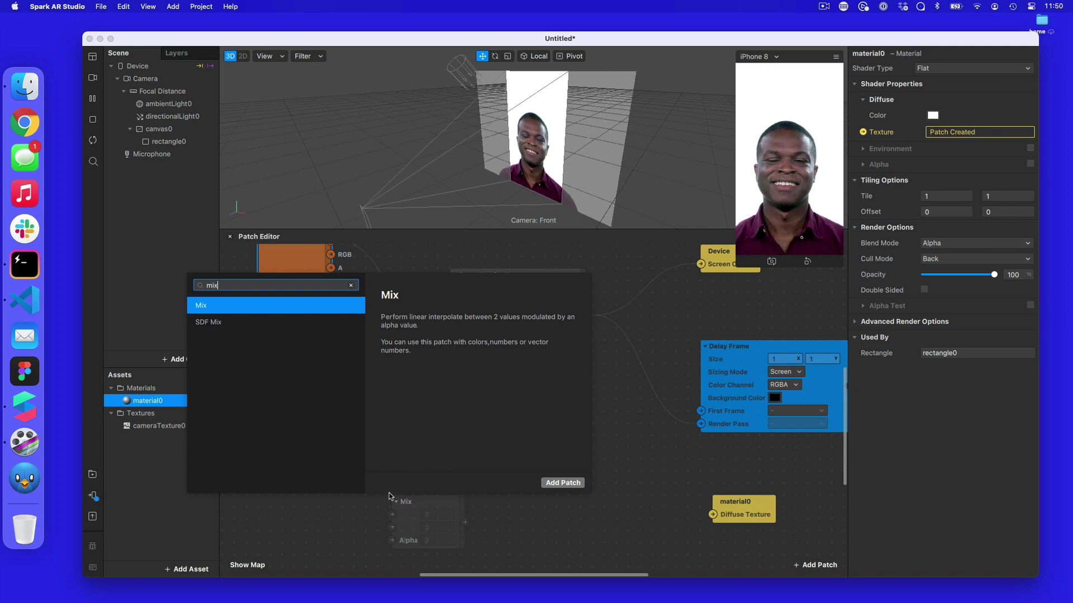
{"action": "key", "text": "Return"}
{"action": "scroll", "coordinate": [414, 441], "scroll_direction": "up", "scroll_amount": 1}
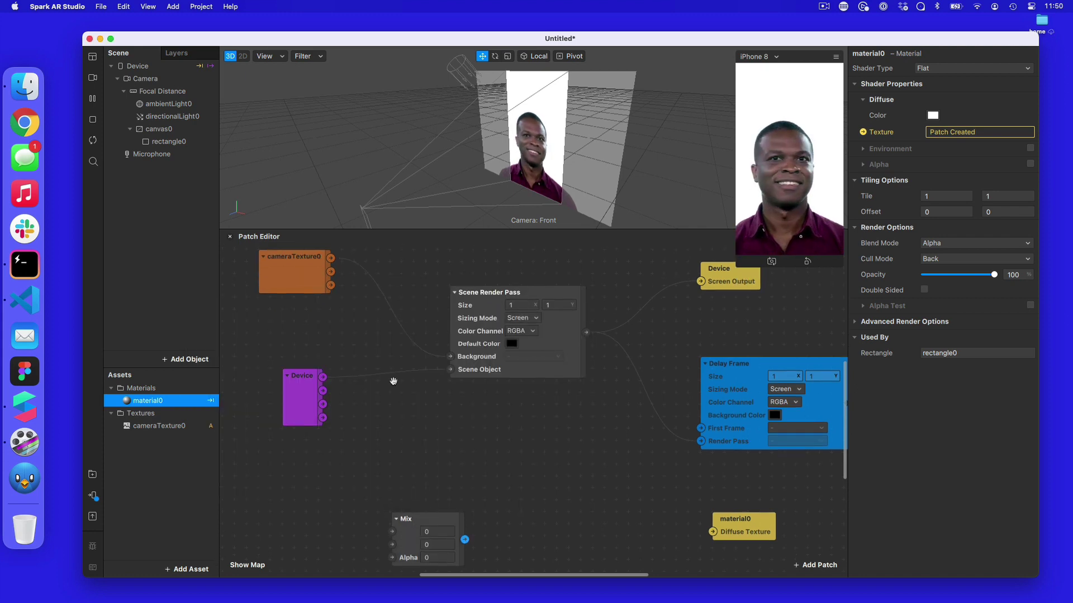
{"action": "left_click_drag", "start_coordinate": [333, 259], "coordinate": [438, 495]}
Add a Receiver patch set to Delay Frame beside the Mix patch and connect it to the Mix patch's second input.
{"action": "right_click", "coordinate": [311, 512]}
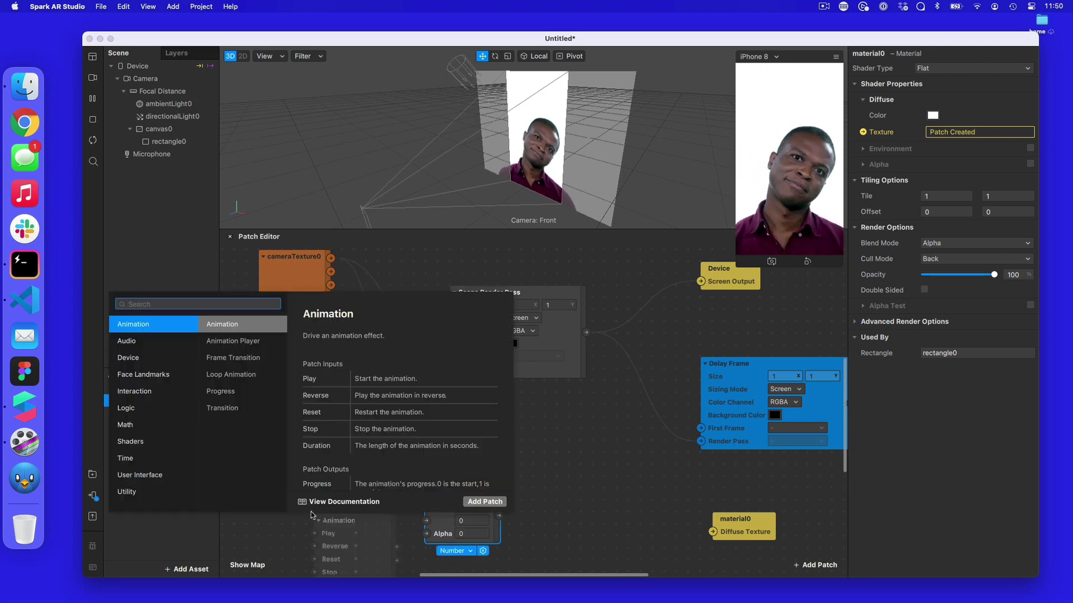
{"action": "type", "text": "rece"}
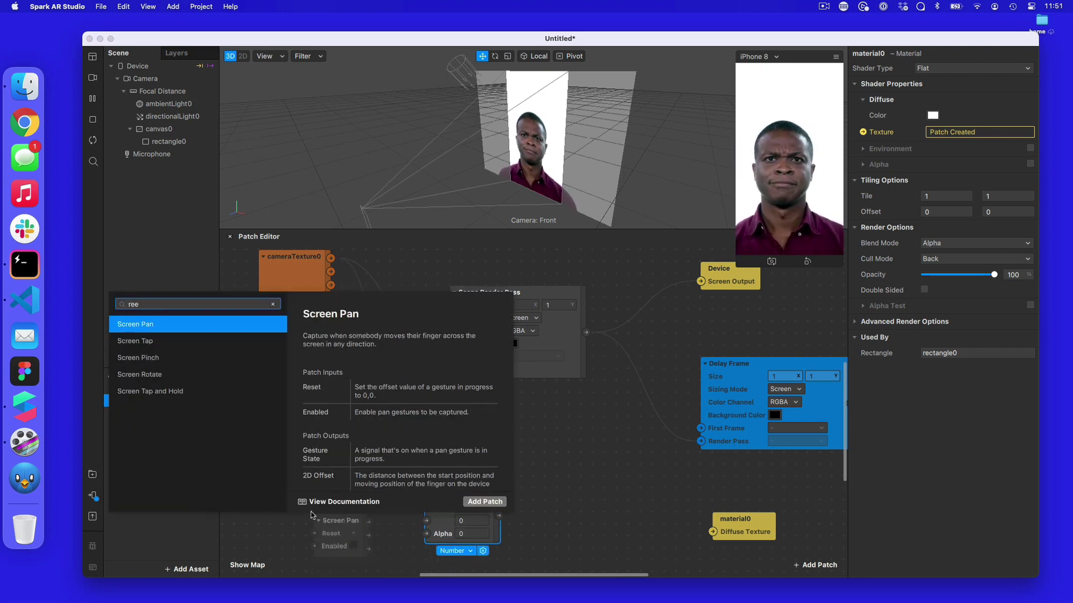
{"action": "key", "text": "Return"}
{"action": "left_click_drag", "start_coordinate": [356, 509], "coordinate": [345, 501]}
{"action": "left_click", "coordinate": [353, 508]}
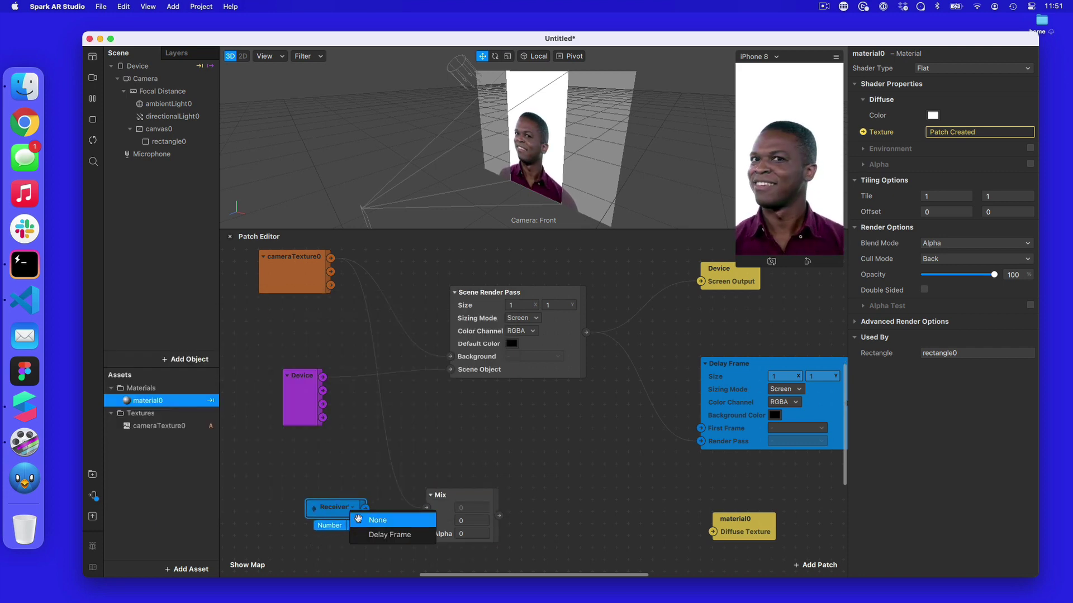
{"action": "left_click", "coordinate": [375, 535]}
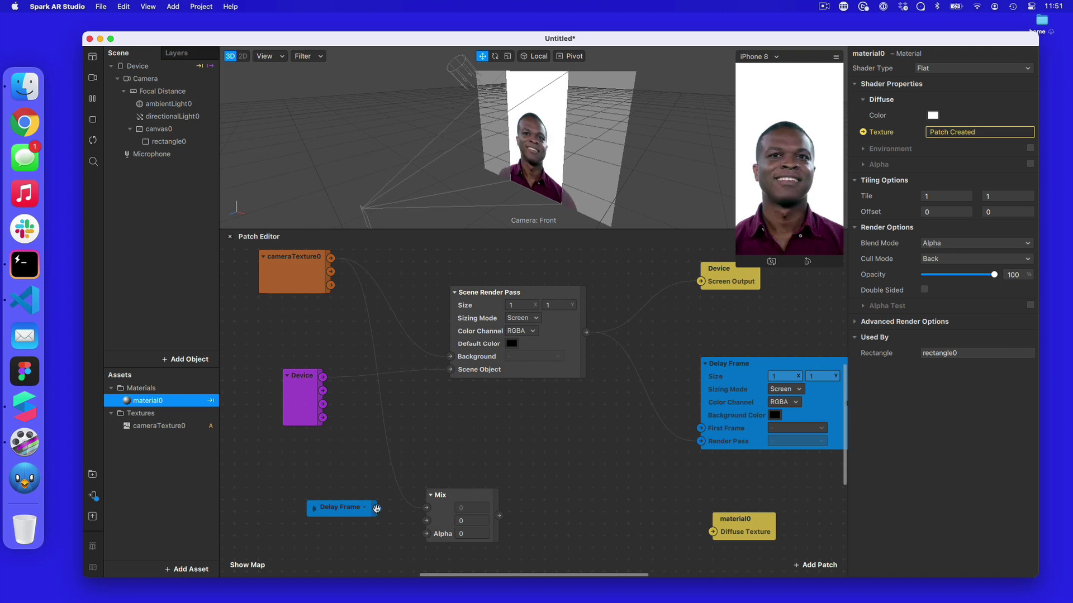
{"action": "left_click_drag", "start_coordinate": [377, 508], "coordinate": [426, 522]}
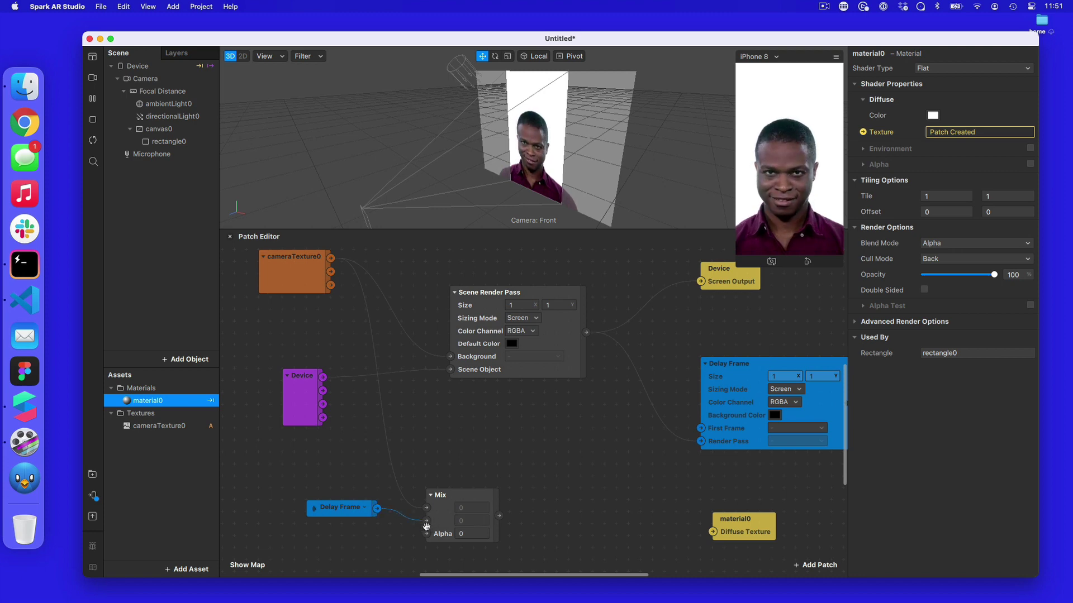
{"action": "scroll", "coordinate": [366, 461], "scroll_direction": "up", "scroll_amount": 2}
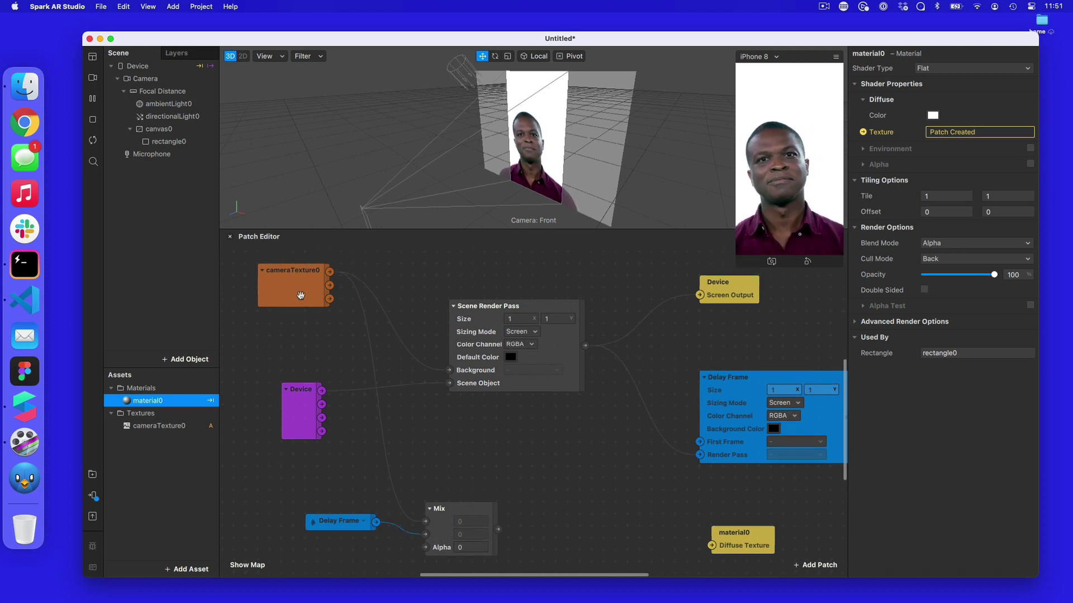
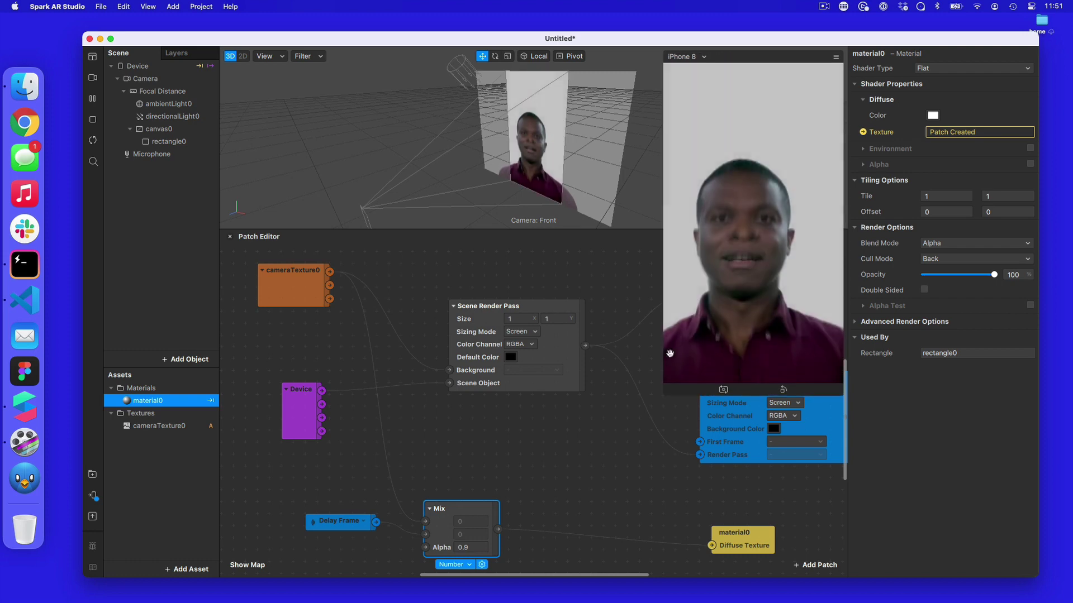
Set the Mix patch's Alpha to 0.5.
{"action": "left_click", "coordinate": [472, 549]}
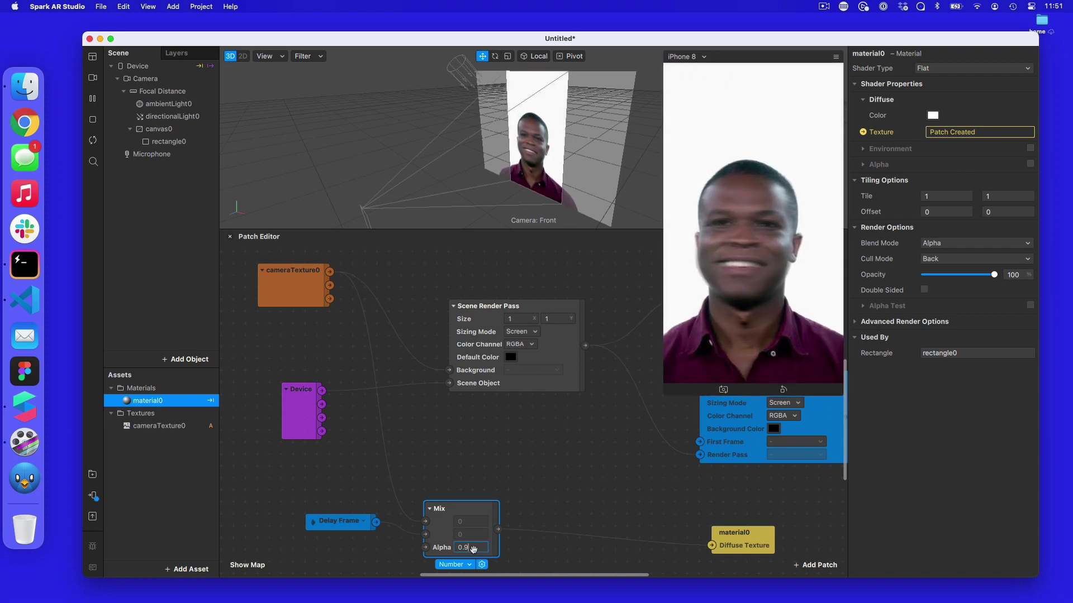
{"action": "type", "text": "0.5"}
{"action": "key", "text": "Return"}
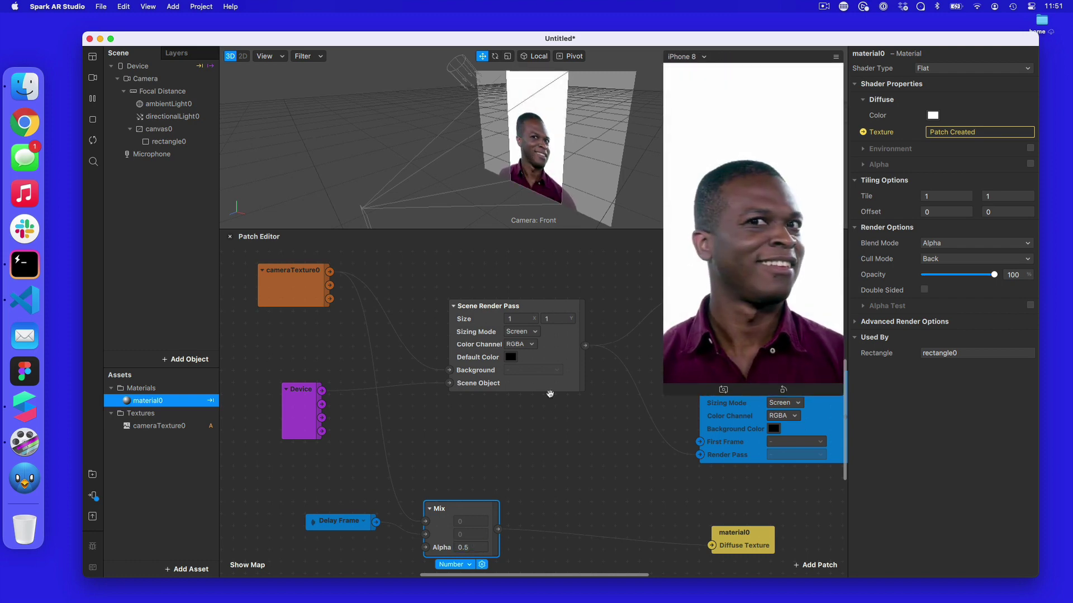
Switch the preview camera to Cam Link 4K and set the Mix patch's Alpha to 0.9.
{"action": "left_click", "coordinate": [93, 78]}
{"action": "left_click", "coordinate": [175, 110]}
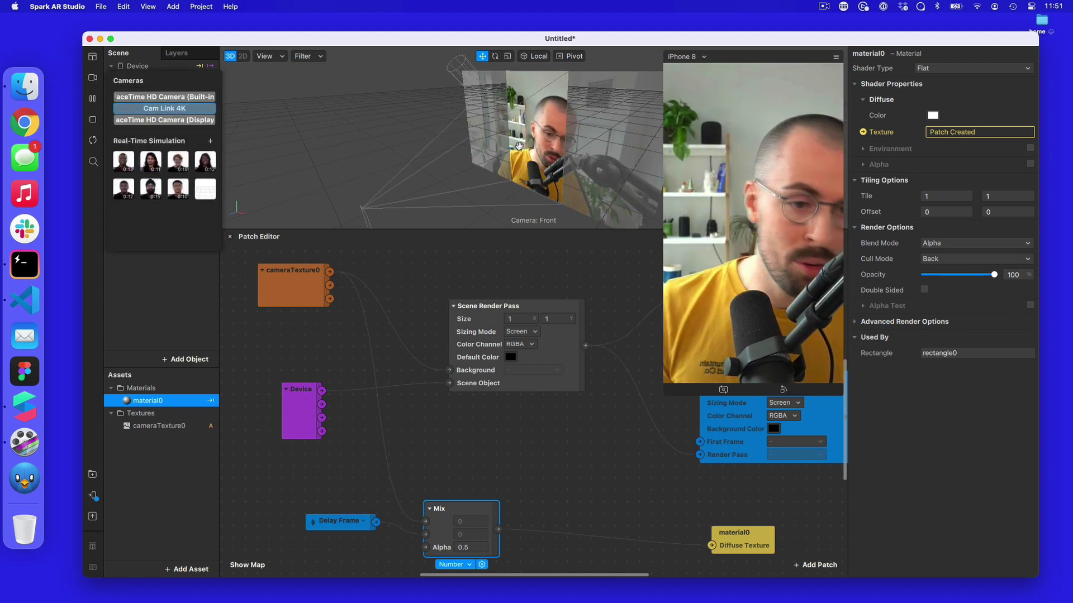
{"action": "left_click", "coordinate": [479, 548]}
{"action": "type", "text": "9"}
{"action": "key", "text": "Return"}
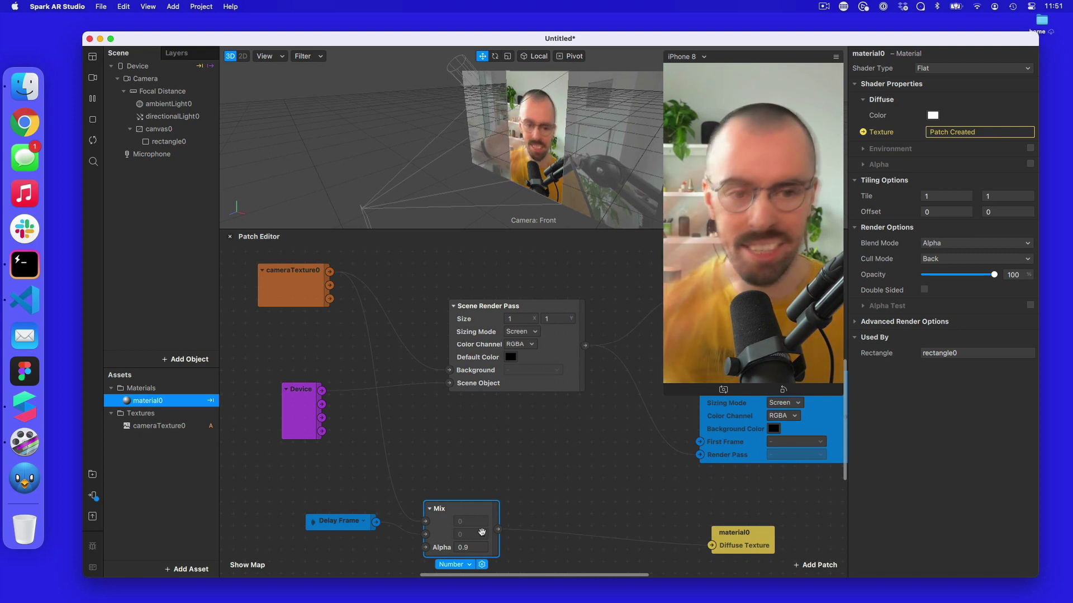
Set the Mix patch's Alpha to 1.
{"action": "left_click", "coordinate": [477, 545]}
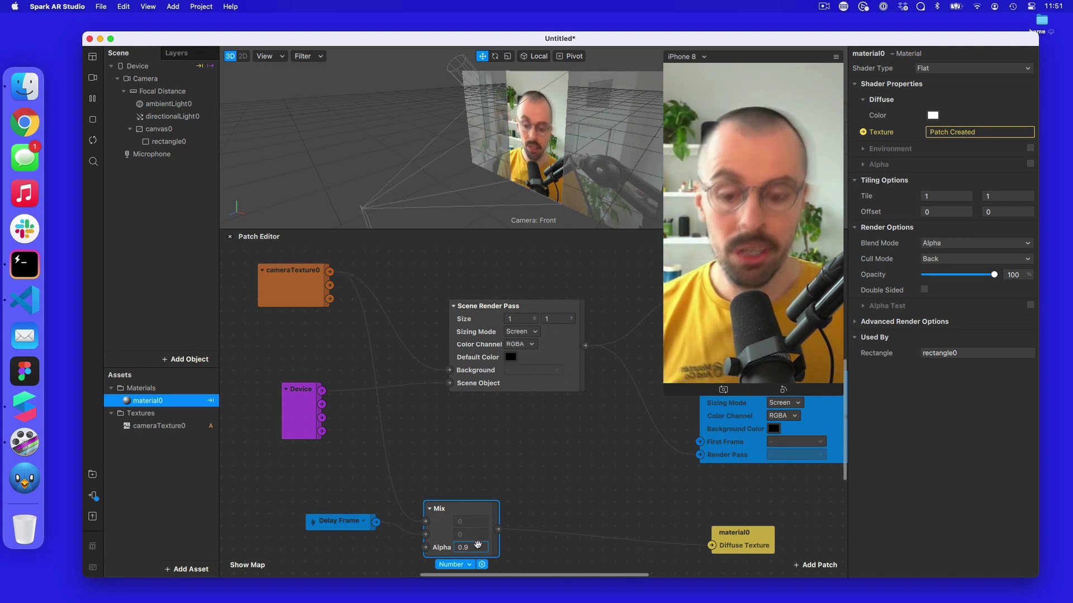
{"action": "key", "text": "BackSpace"}
{"action": "key", "text": "BackSpace"}
{"action": "key", "text": "BackSpace"}
{"action": "type", "text": "1"}
{"action": "key", "text": "Return"}
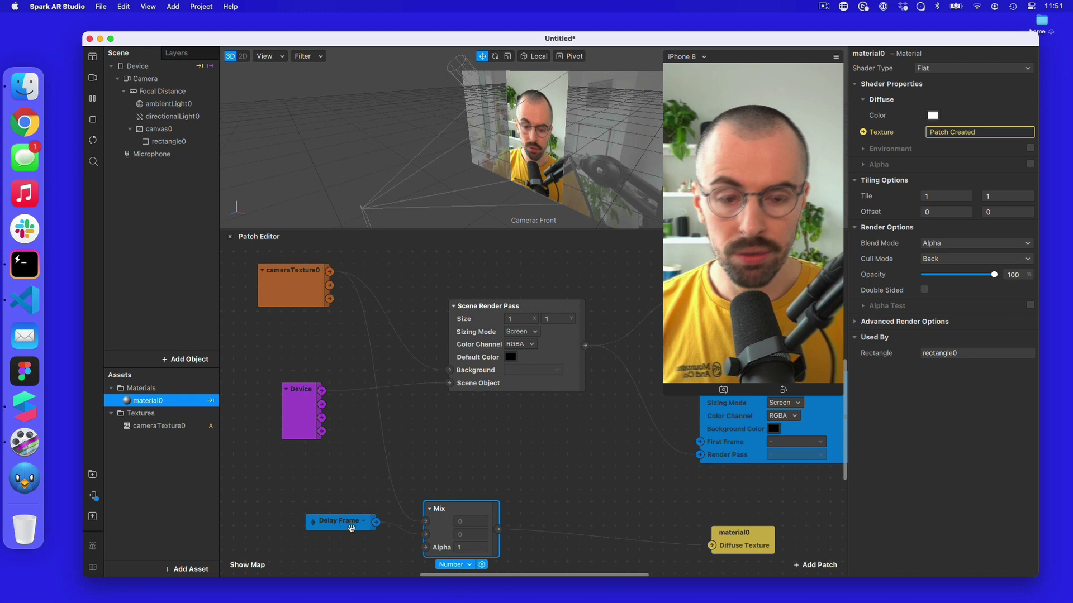
Try the Mix patch's Alpha at 0, and set it back to 1.
{"action": "left_click", "coordinate": [458, 548]}
{"action": "type", "text": "1"}
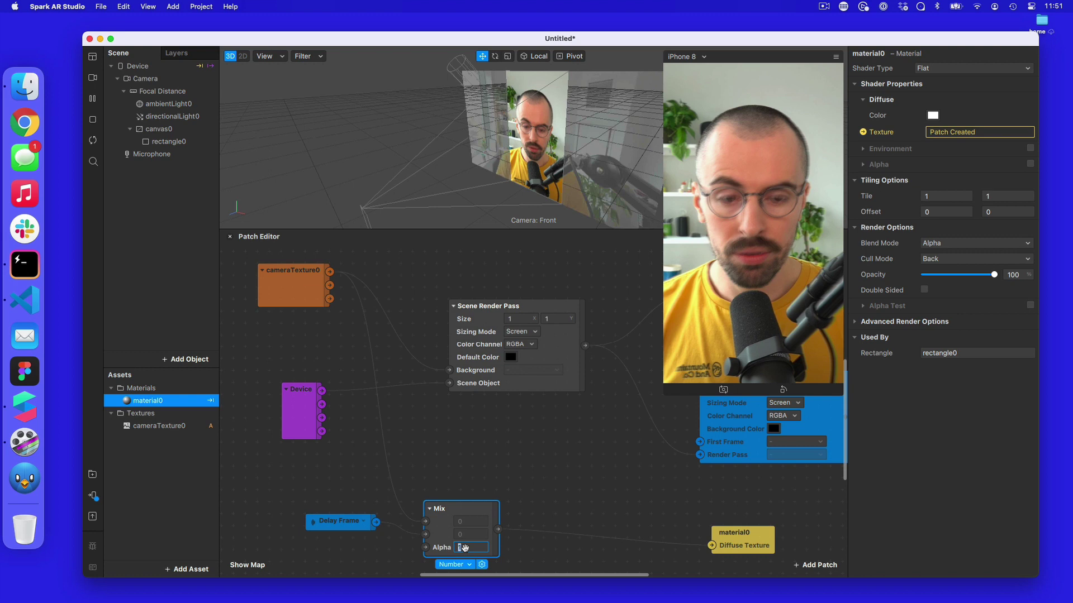
{"action": "type", "text": "0"}
{"action": "key", "text": "Return"}
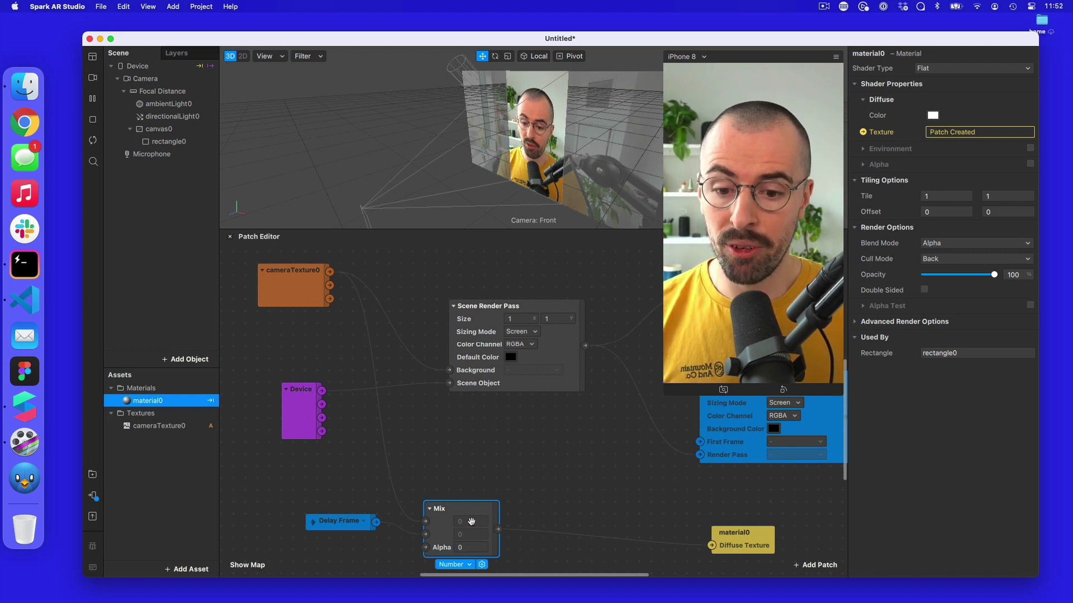
{"action": "left_click", "coordinate": [471, 547]}
{"action": "type", "text": "1"}
{"action": "key", "text": "Return"}
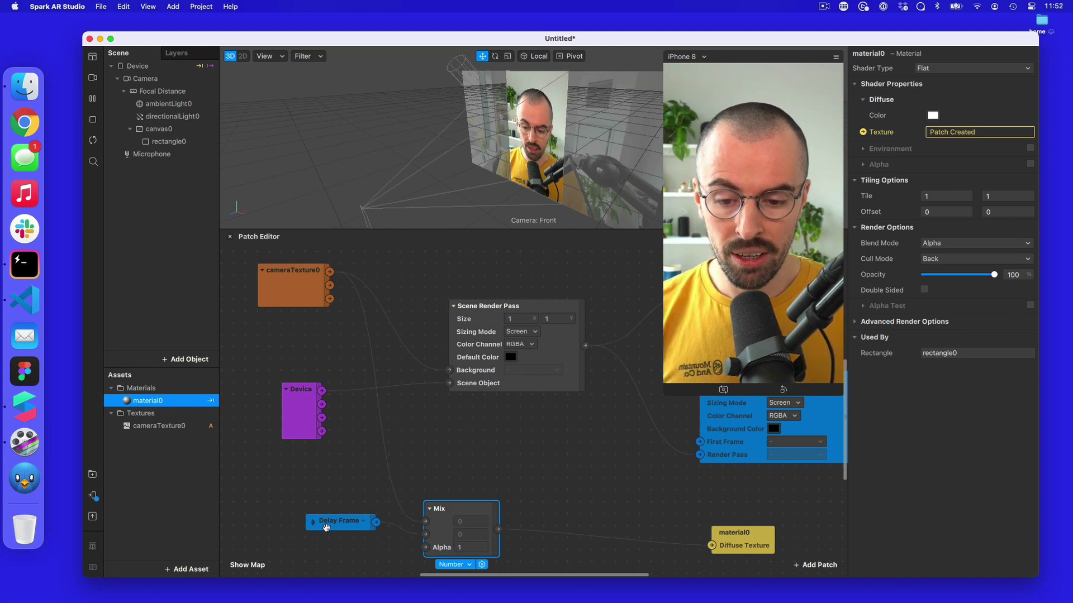
Try the Mix patch's Alpha at 0.5, and raise it to 0.9.
{"action": "left_click", "coordinate": [472, 546]}
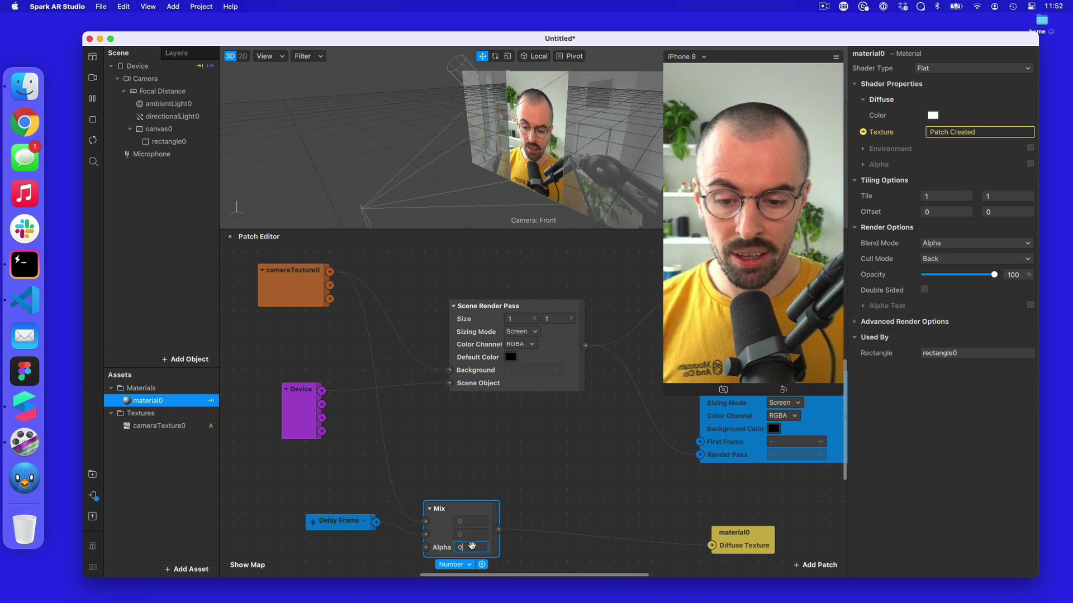
{"action": "type", "text": "0.5"}
{"action": "key", "text": "Return"}
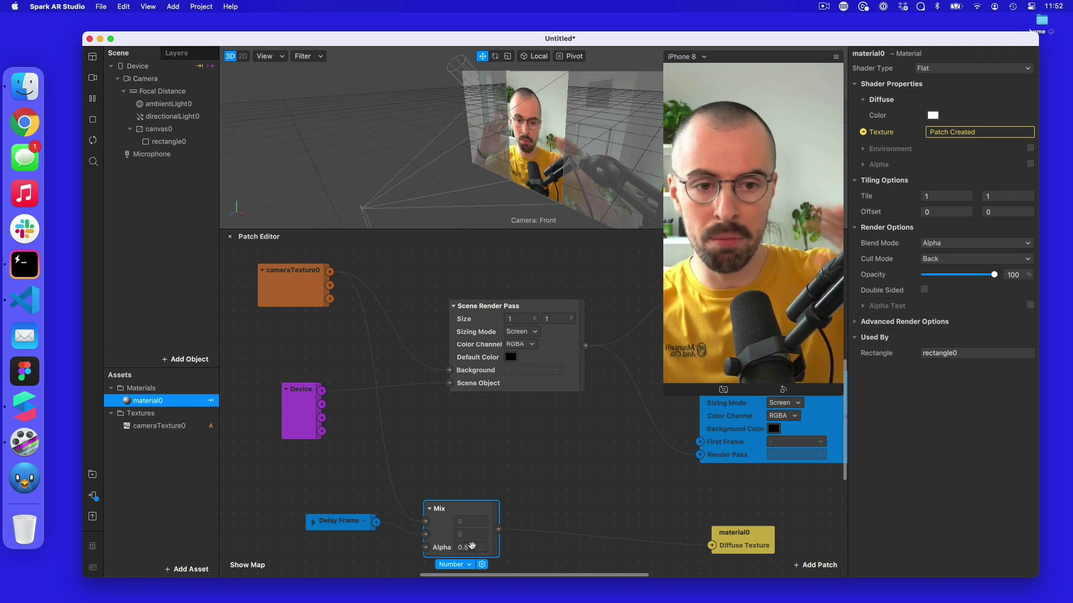
{"action": "left_click", "coordinate": [472, 546]}
{"action": "key", "text": "BackSpace"}
{"action": "type", "text": "9"}
{"action": "key", "text": "Return"}
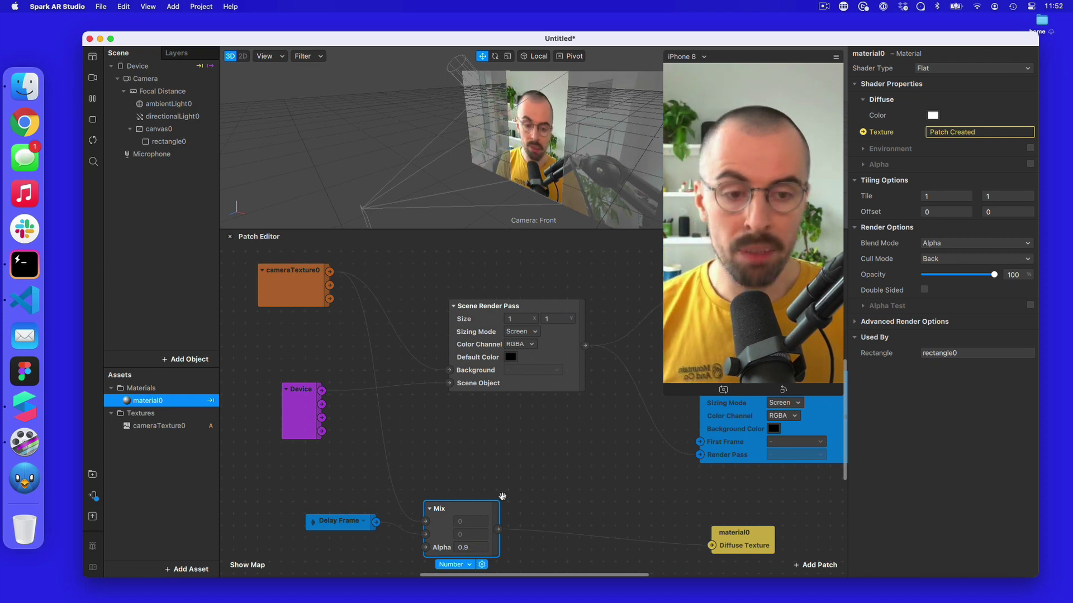
Compare the Mix patch's two Alpha extremes by setting it to 0 and to 1.
{"action": "double_click", "coordinate": [478, 547]}
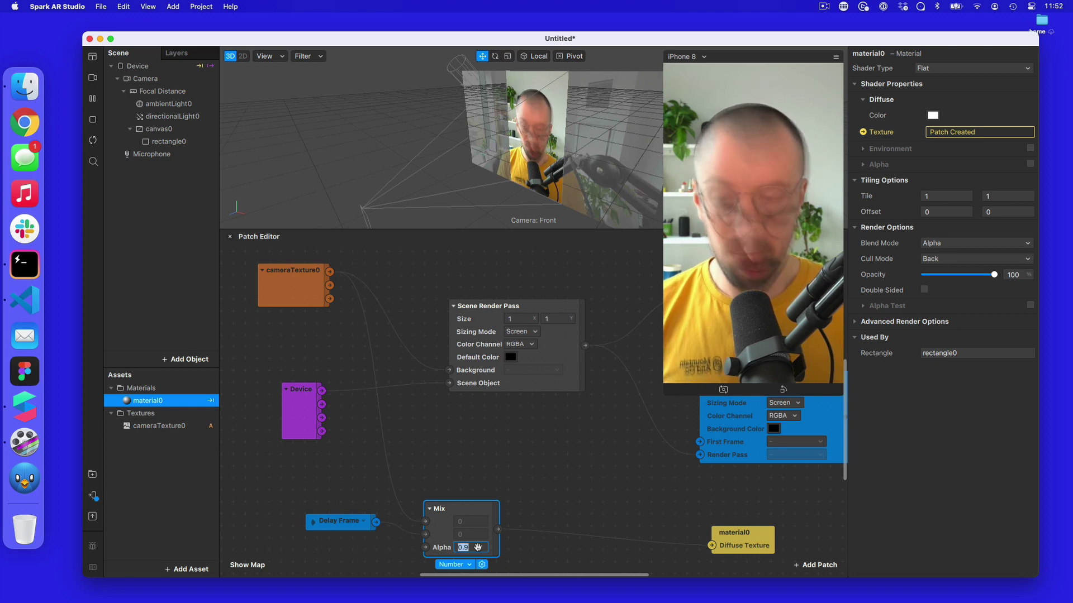
{"action": "type", "text": "0"}
{"action": "key", "text": "Return"}
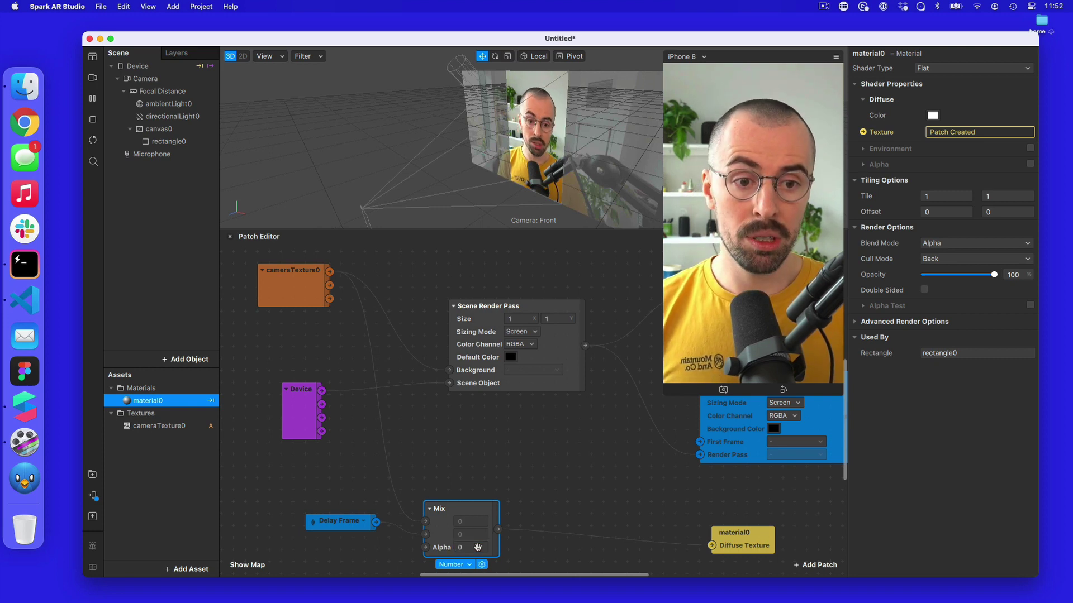
{"action": "double_click", "coordinate": [478, 547]}
{"action": "type", "text": "1"}
{"action": "key", "text": "Return"}
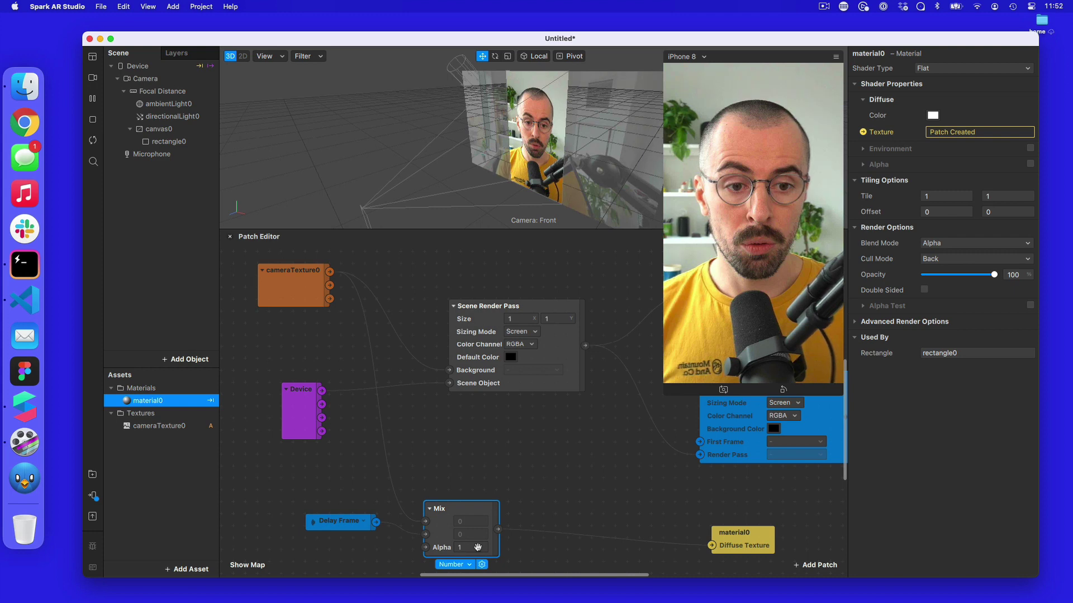
Add a Screen Tap patch in the empty area below and left of the Delay Frame receiver.
{"action": "left_click_drag", "start_coordinate": [456, 546], "coordinate": [476, 475]}
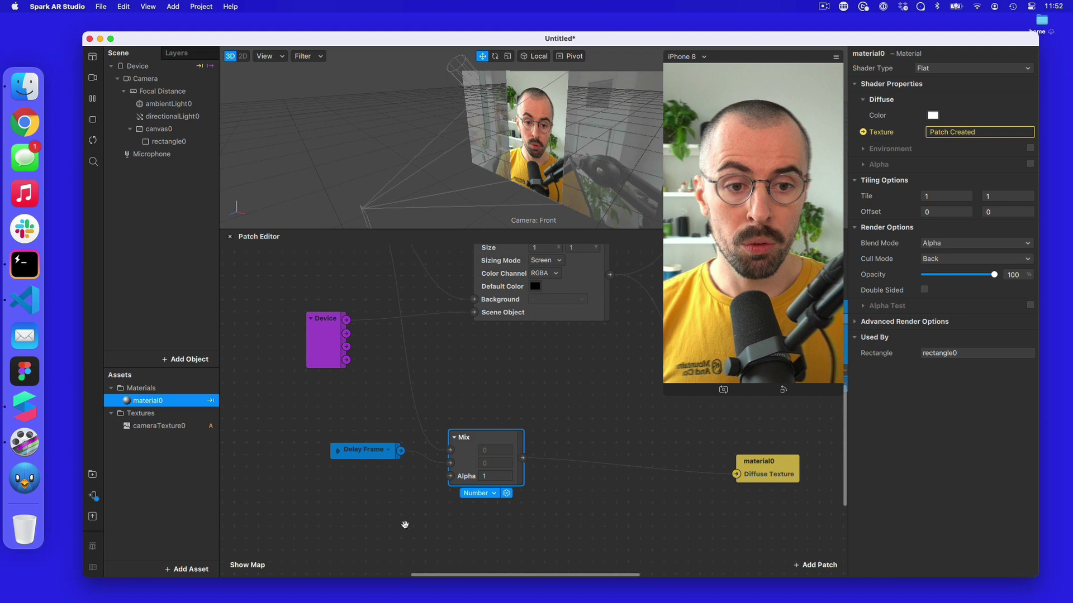
{"action": "scroll", "coordinate": [406, 523], "scroll_direction": "down", "scroll_amount": 3}
{"action": "scroll", "coordinate": [406, 523], "scroll_direction": "left", "scroll_amount": 6}
{"action": "scroll", "coordinate": [413, 523], "scroll_direction": "right", "scroll_amount": 2}
{"action": "scroll", "coordinate": [413, 523], "scroll_direction": "up", "scroll_amount": 1}
{"action": "right_click", "coordinate": [251, 481]}
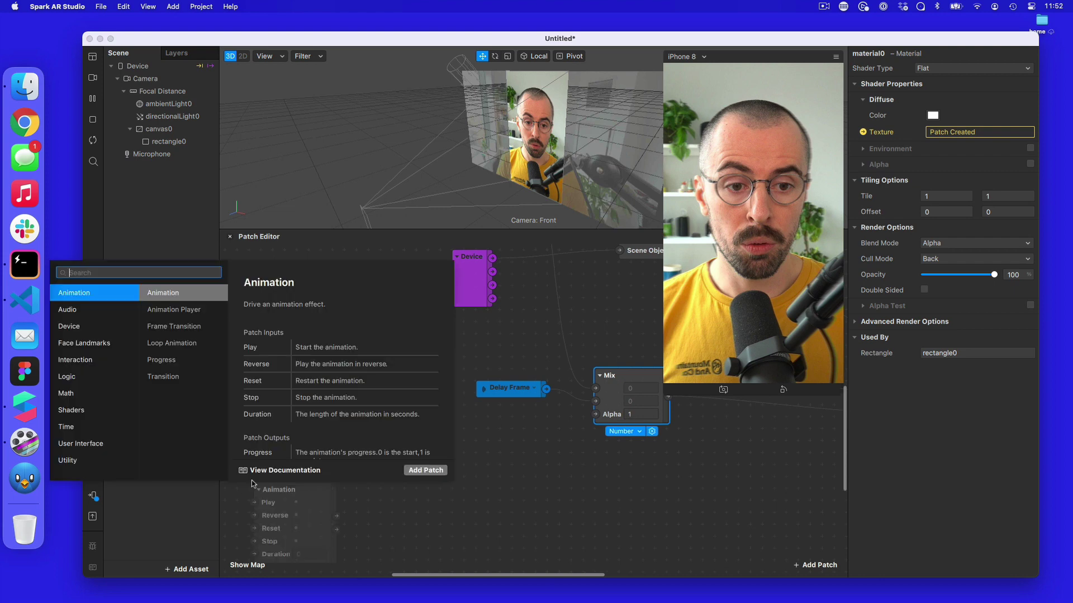
{"action": "type", "text": "screen"}
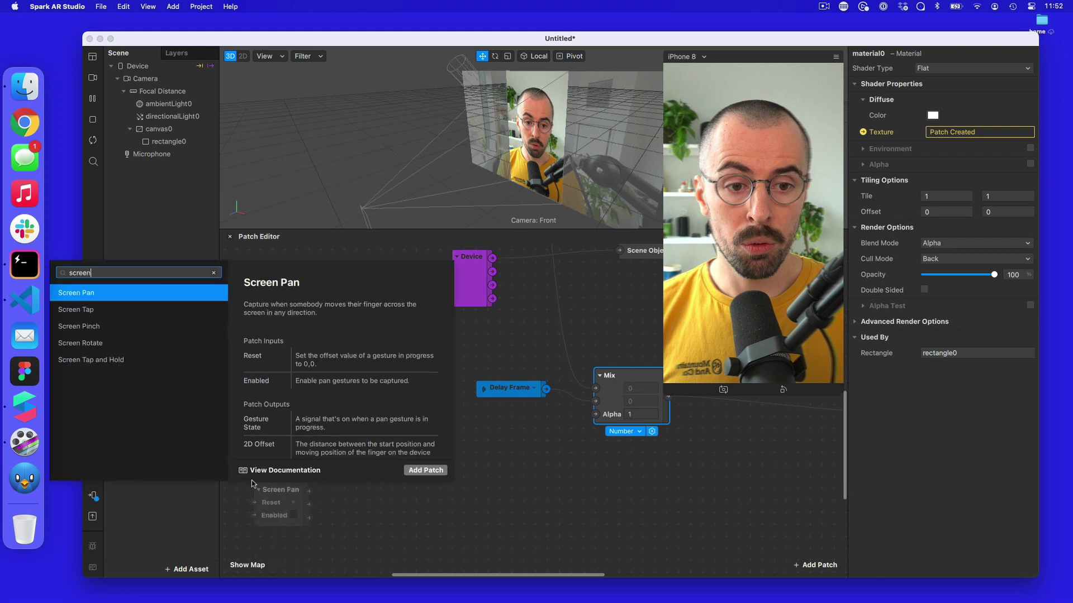
{"action": "key", "text": "Down"}
{"action": "key", "text": "Return"}
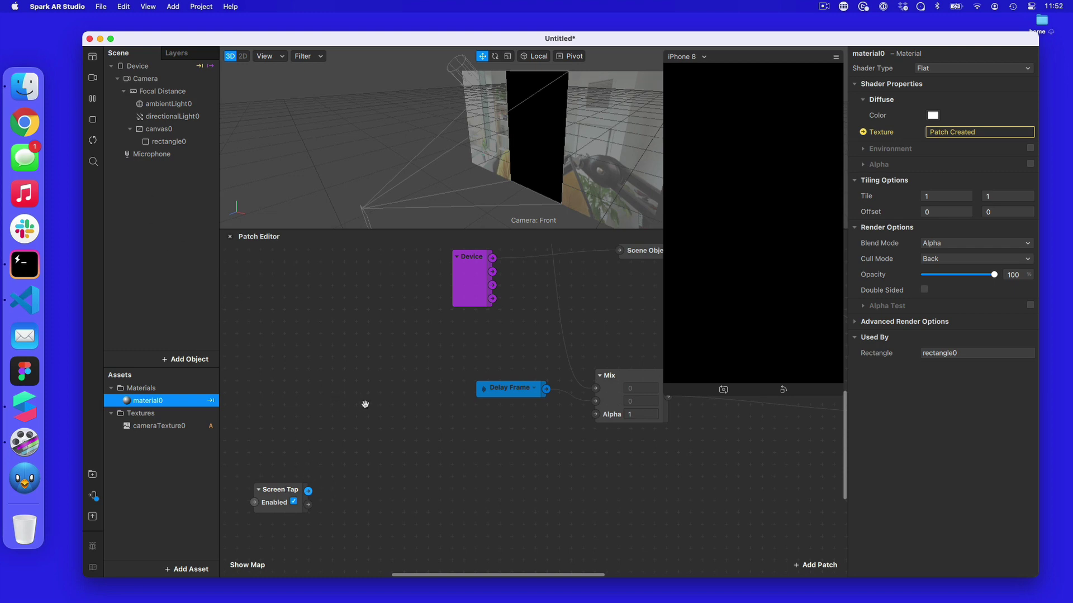
Add a Switch patch beside Screen Tap, with the tap output feeding its Flip input.
{"action": "right_click", "coordinate": [349, 489]}
{"action": "type", "text": "swit"}
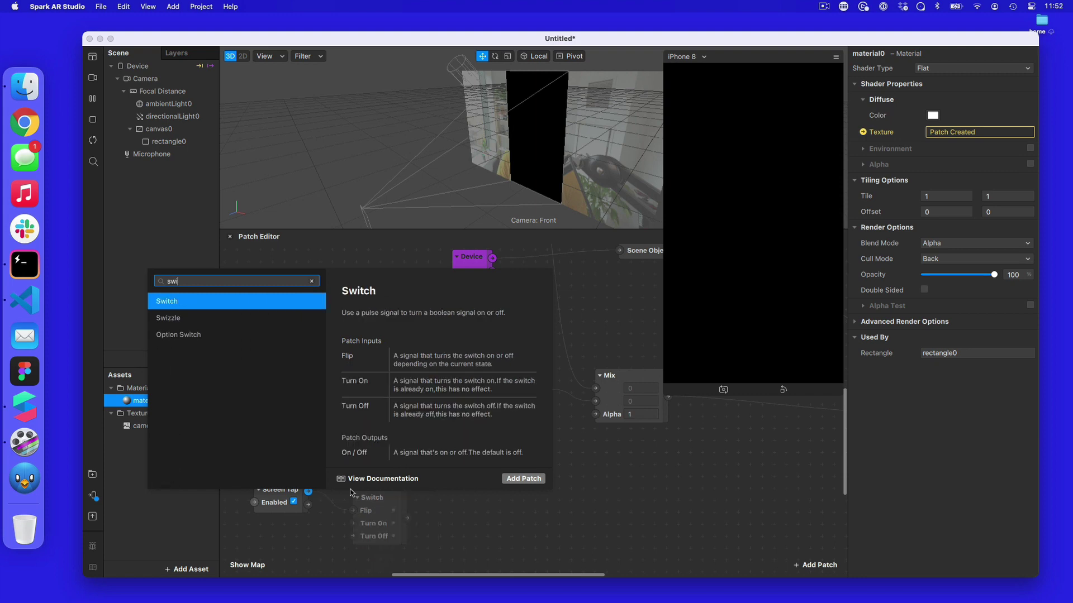
{"action": "key", "text": "Return"}
{"action": "left_click_drag", "start_coordinate": [369, 497], "coordinate": [365, 479]}
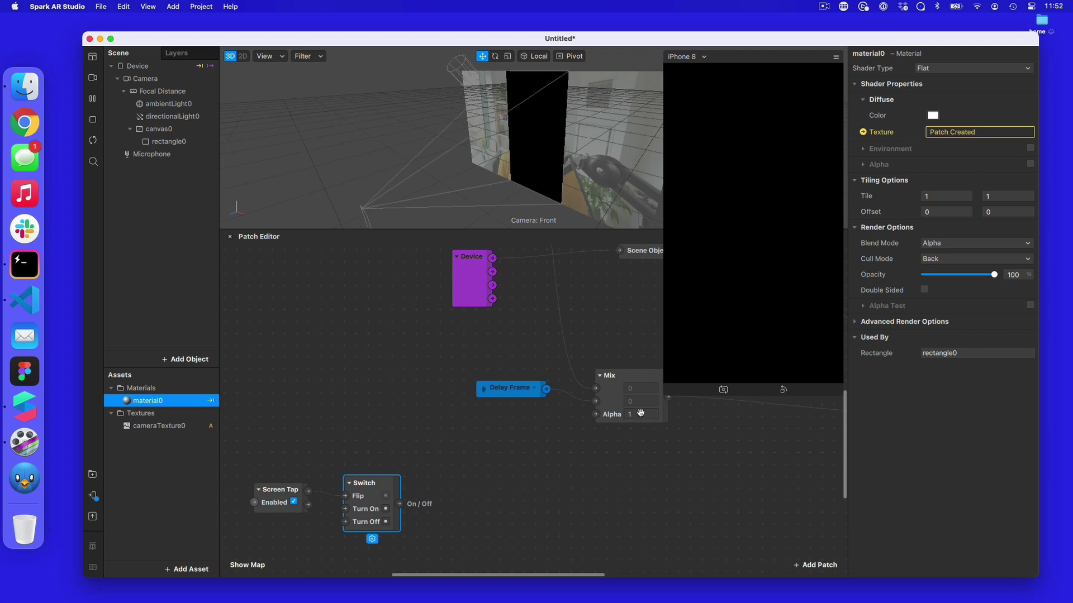
Add an If Then Else patch and connect the Switch patch's On / Off output to its Condition.
{"action": "double_click", "coordinate": [463, 491]}
{"action": "type", "text": "if then"}
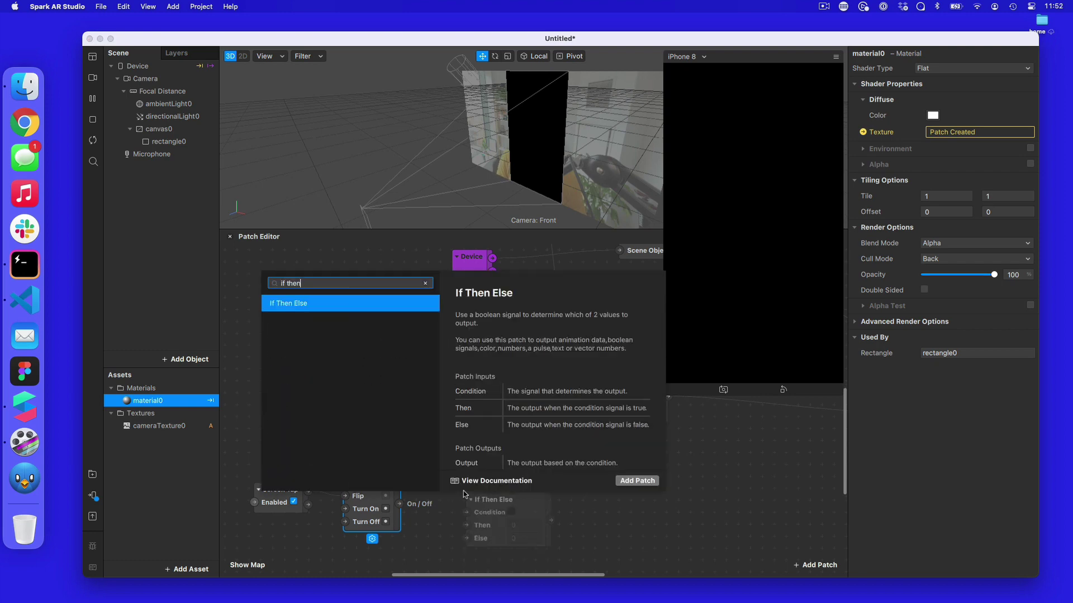
{"action": "key", "text": "Return"}
{"action": "left_click", "coordinate": [461, 489]}
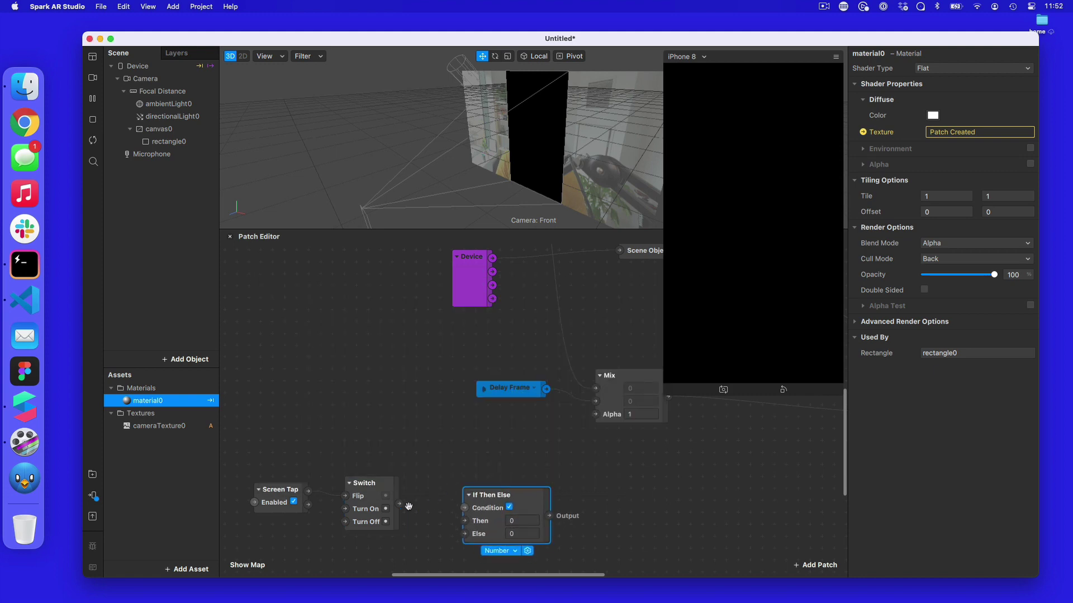
{"action": "left_click", "coordinate": [399, 504]}
{"action": "left_click", "coordinate": [463, 508]}
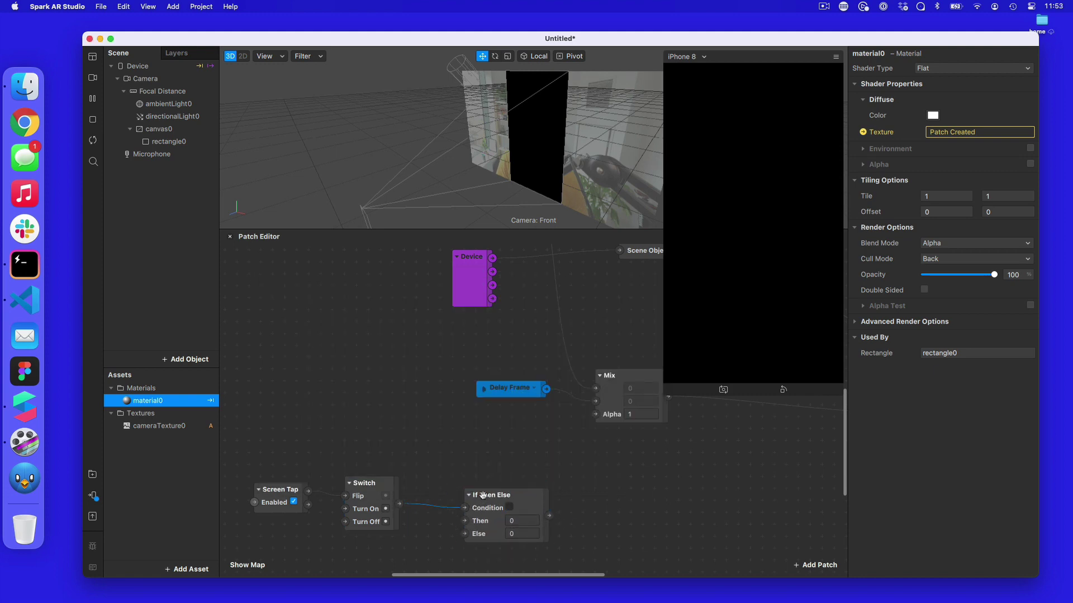
Align the If Then Else patch beside the Switch, set Then to 1, and connect its output to the Mix patch's Alpha.
{"action": "left_click_drag", "start_coordinate": [508, 511], "coordinate": [496, 499]}
{"action": "left_click", "coordinate": [506, 508]}
{"action": "type", "text": "1"}
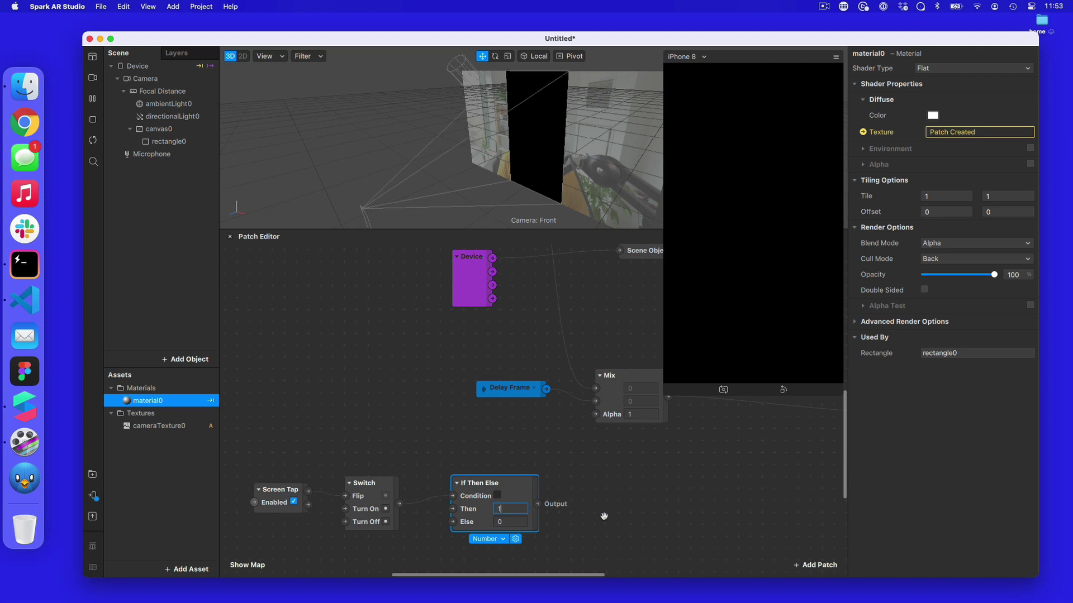
{"action": "left_click", "coordinate": [603, 520]}
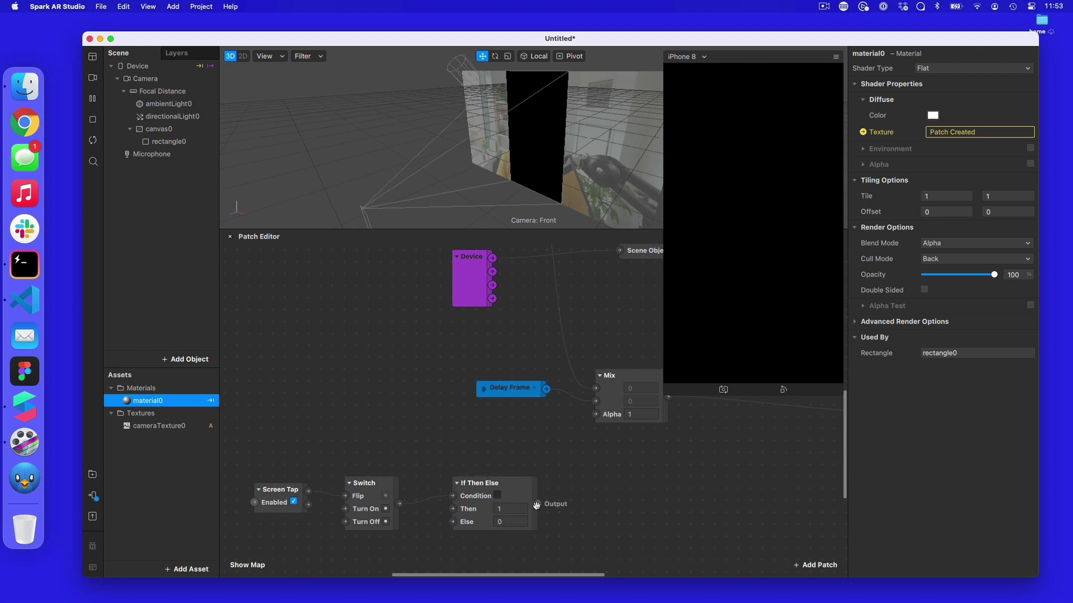
{"action": "left_click_drag", "start_coordinate": [537, 504], "coordinate": [547, 480]}
{"action": "left_click_drag", "start_coordinate": [595, 414], "coordinate": [595, 415]}
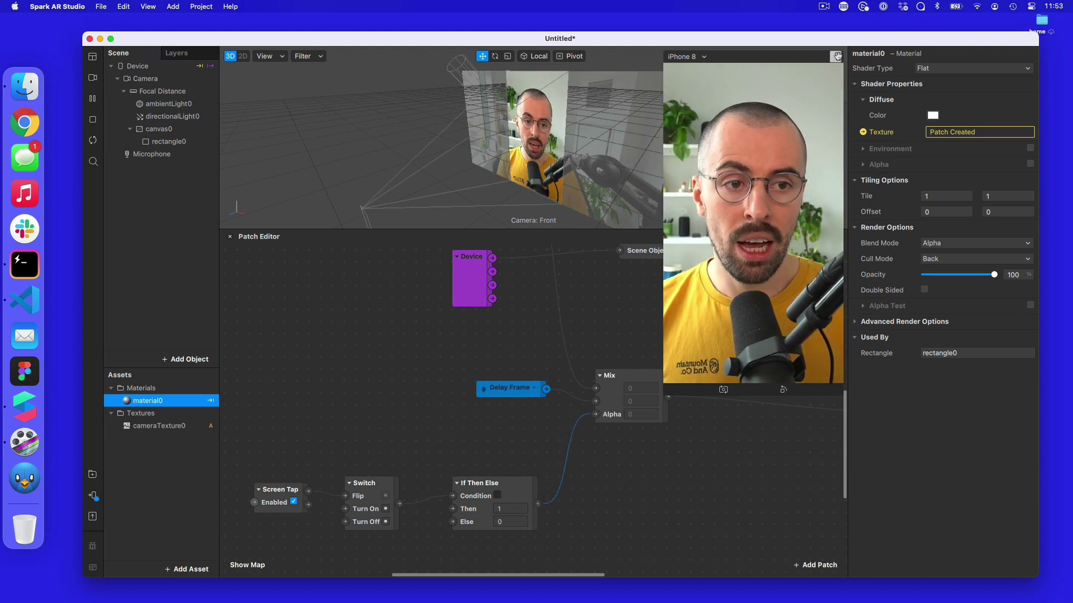
Test the tap toggle by simulating two screen touches in the preview.
{"action": "left_click", "coordinate": [836, 56]}
{"action": "left_click", "coordinate": [866, 76]}
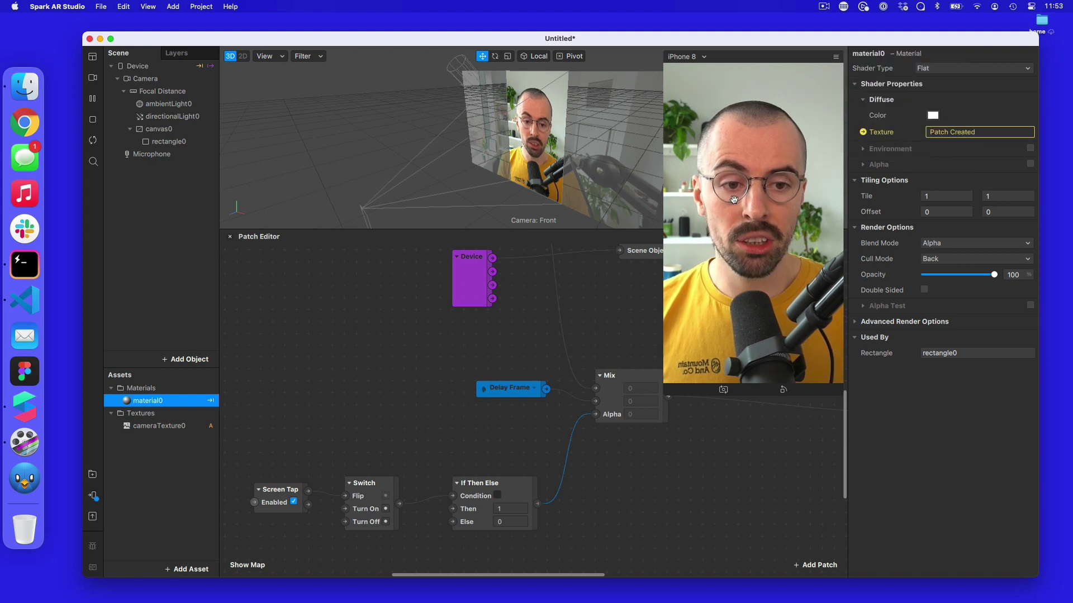
{"action": "left_click", "coordinate": [733, 198]}
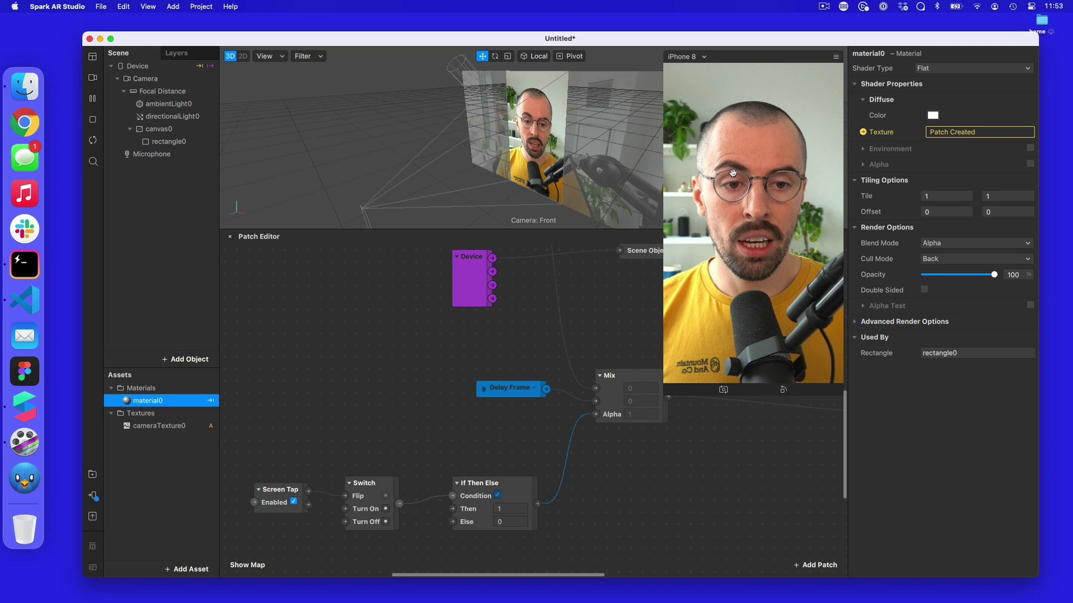
{"action": "left_click", "coordinate": [733, 173]}
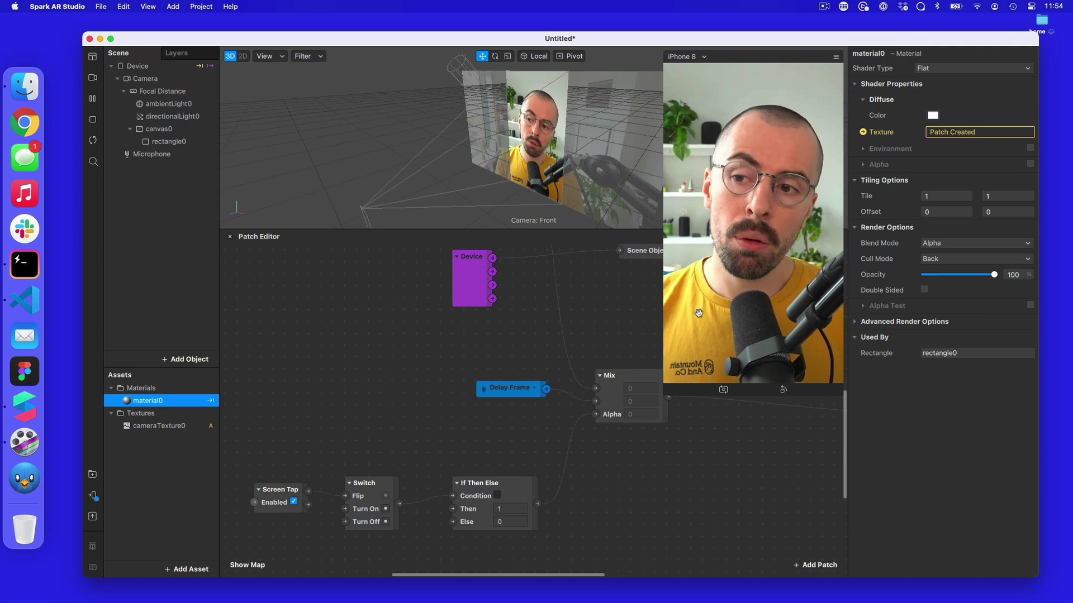
Select material0 and move its patch farther away from the Mix patch to make room between them.
{"action": "left_click", "coordinate": [167, 154]}
{"action": "left_click", "coordinate": [173, 141]}
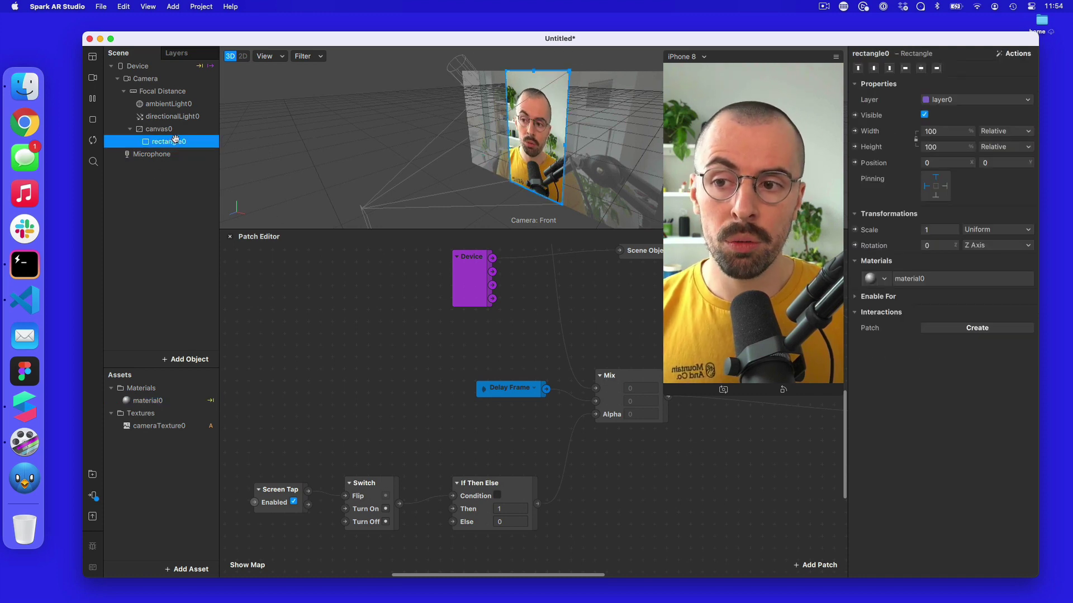
{"action": "double_click", "coordinate": [174, 400]}
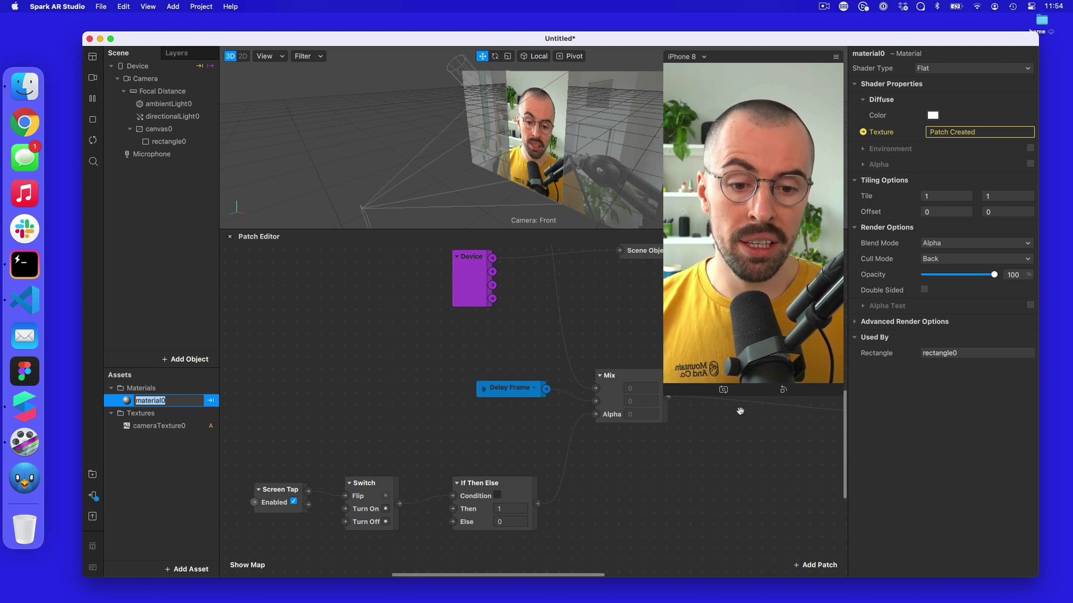
{"action": "scroll", "coordinate": [741, 444], "scroll_direction": "right", "scroll_amount": 10}
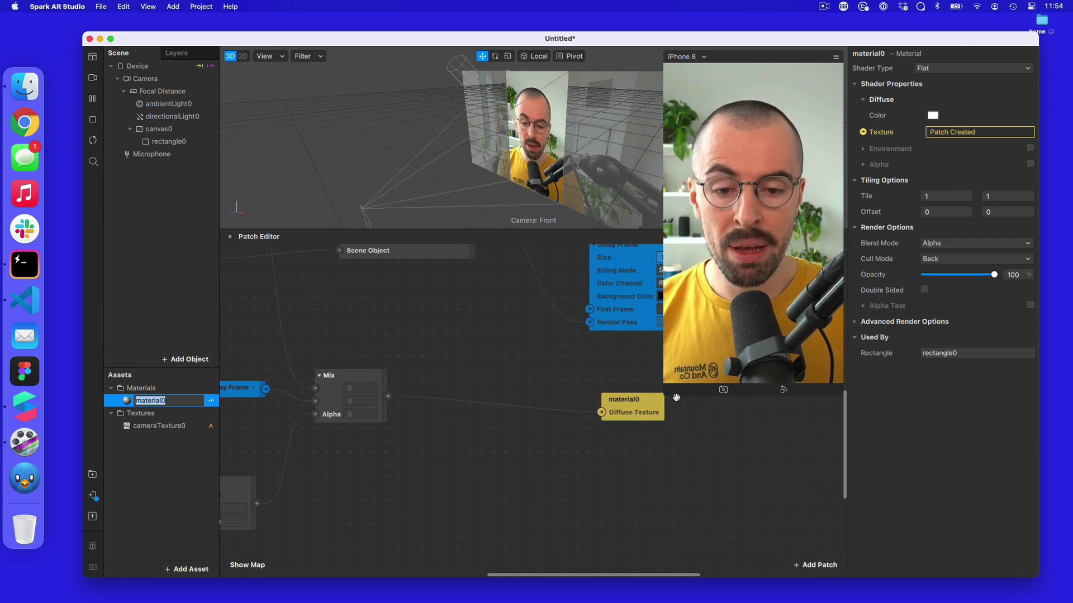
{"action": "left_click_drag", "start_coordinate": [625, 397], "coordinate": [756, 410]}
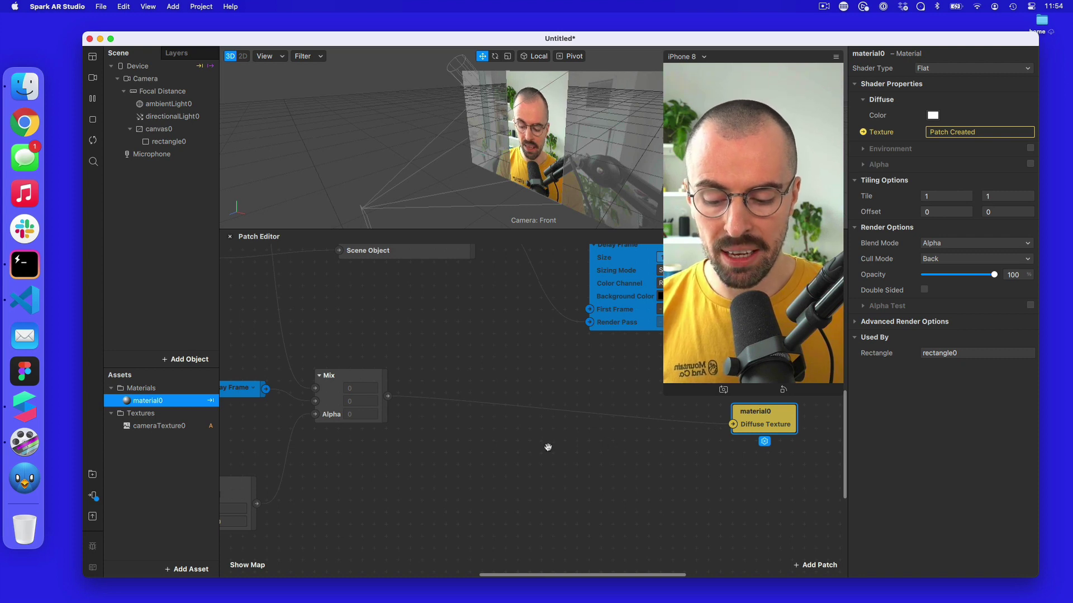
Add an SDF Rectangle patch below the Mix patch.
{"action": "right_click", "coordinate": [534, 428]}
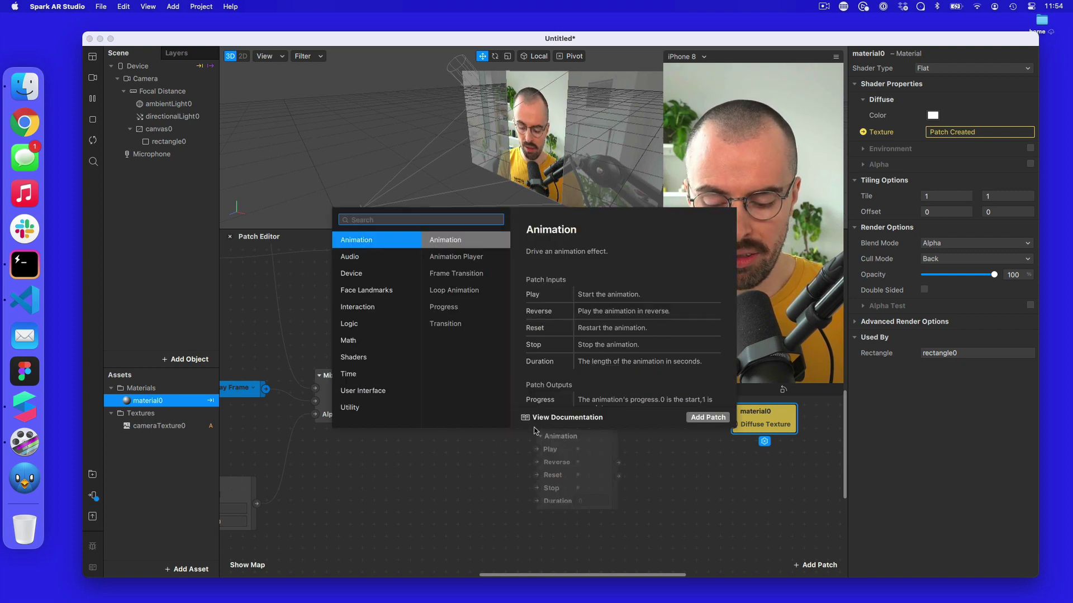
{"action": "type", "text": "sdf"}
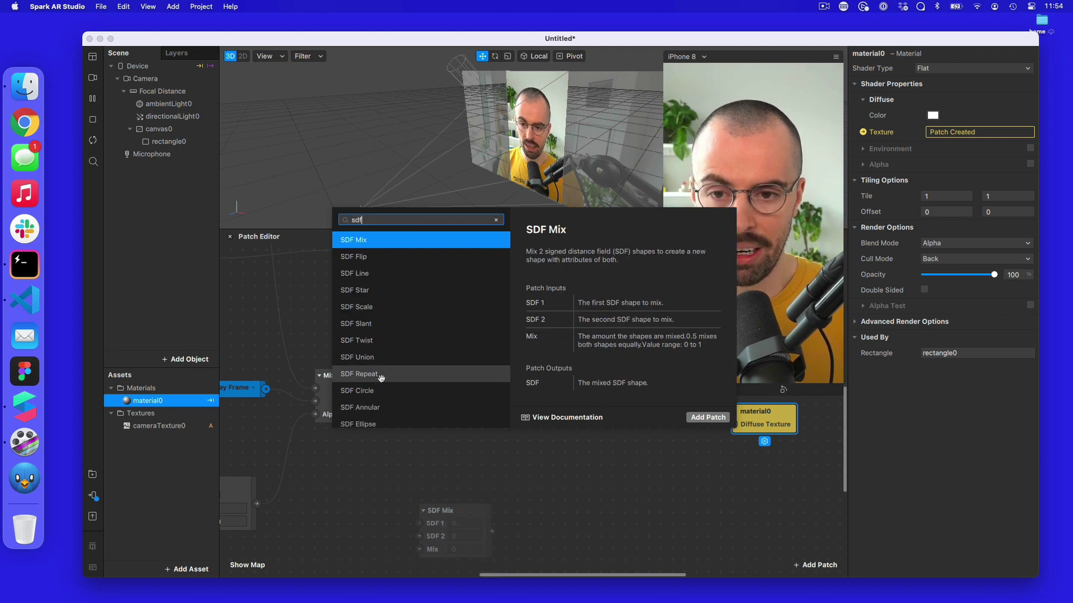
{"action": "type", "text": " re"}
{"action": "left_click", "coordinate": [401, 254]}
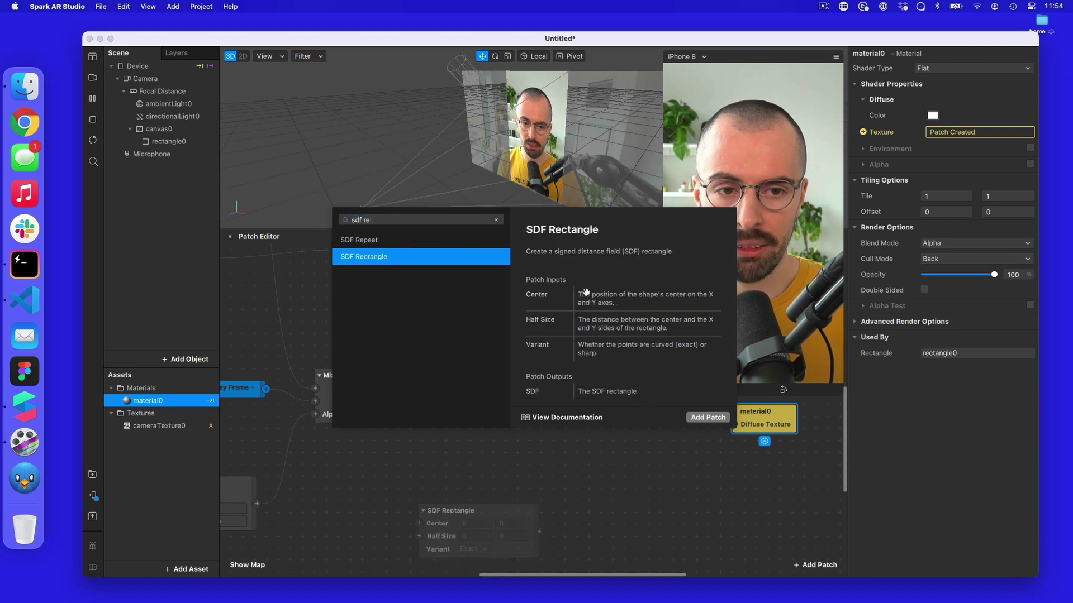
{"action": "left_click", "coordinate": [720, 414]}
{"action": "left_click_drag", "start_coordinate": [486, 510], "coordinate": [465, 495]}
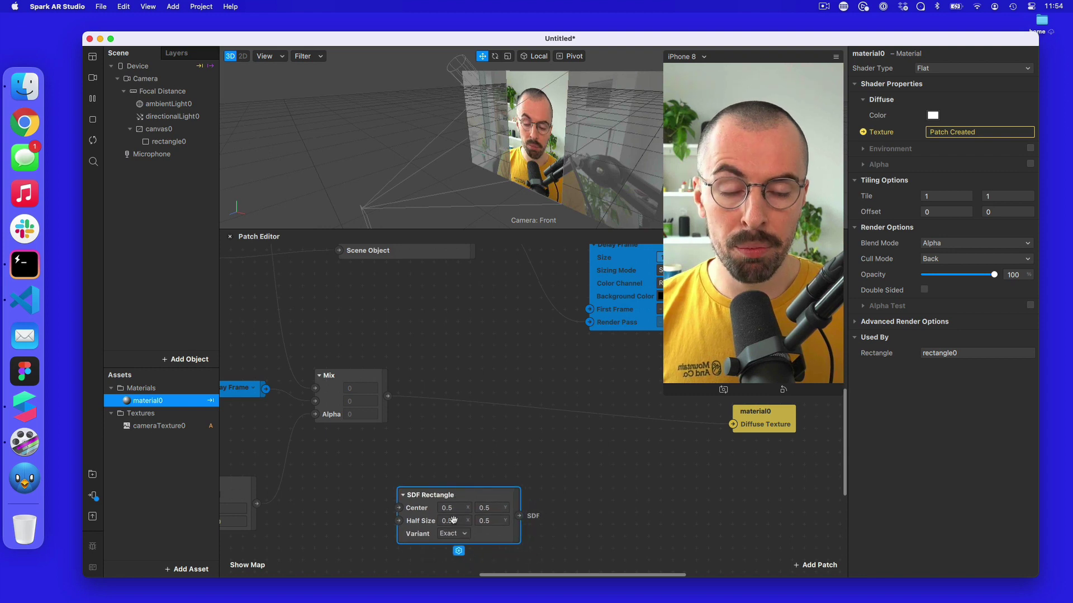
Set the SDF Rectangle's Half Size to 0.4 on both axes.
{"action": "left_click", "coordinate": [453, 520]}
{"action": "type", "text": "0.4"}
{"action": "key", "text": "Tab"}
{"action": "type", "text": "4"}
{"action": "key", "text": "Return"}
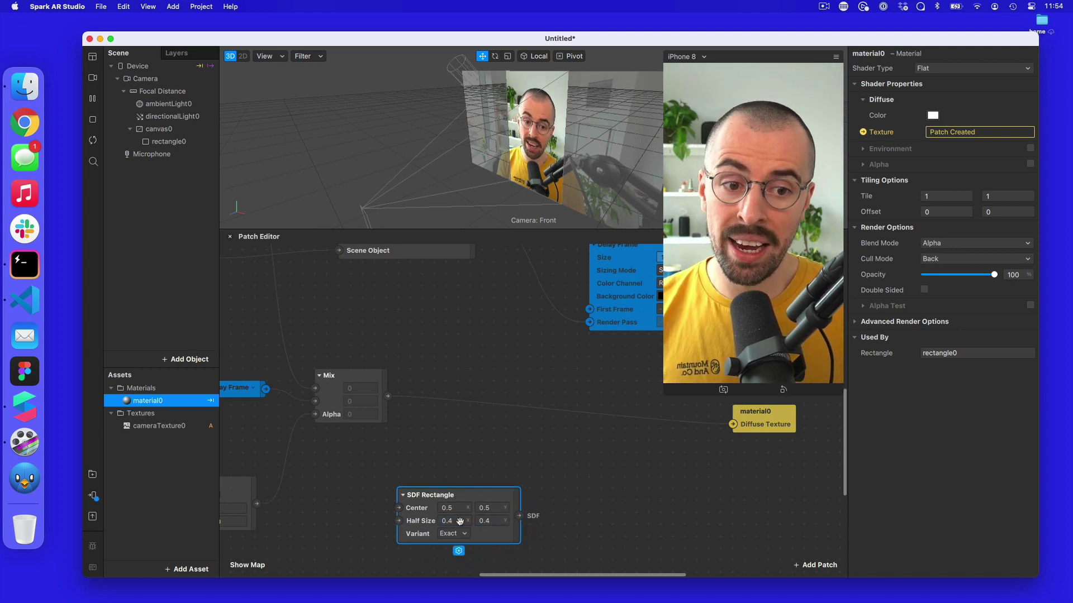
Add a Step patch fed by the SDF Rectangle's output.
{"action": "left_click", "coordinate": [544, 513]}
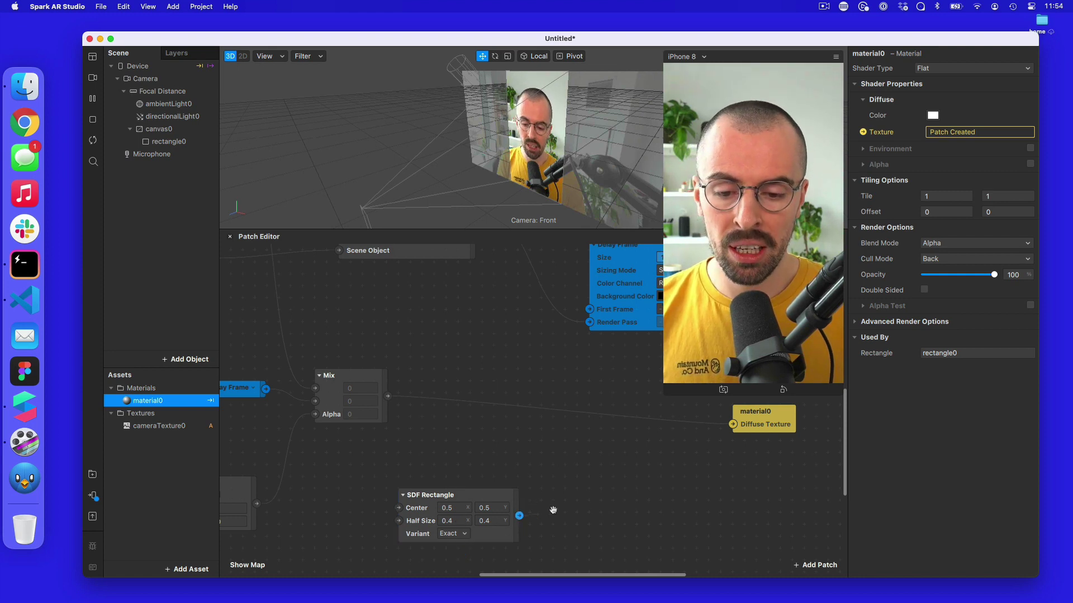
{"action": "double_click", "coordinate": [561, 507]}
{"action": "type", "text": "step"}
{"action": "key", "text": "Return"}
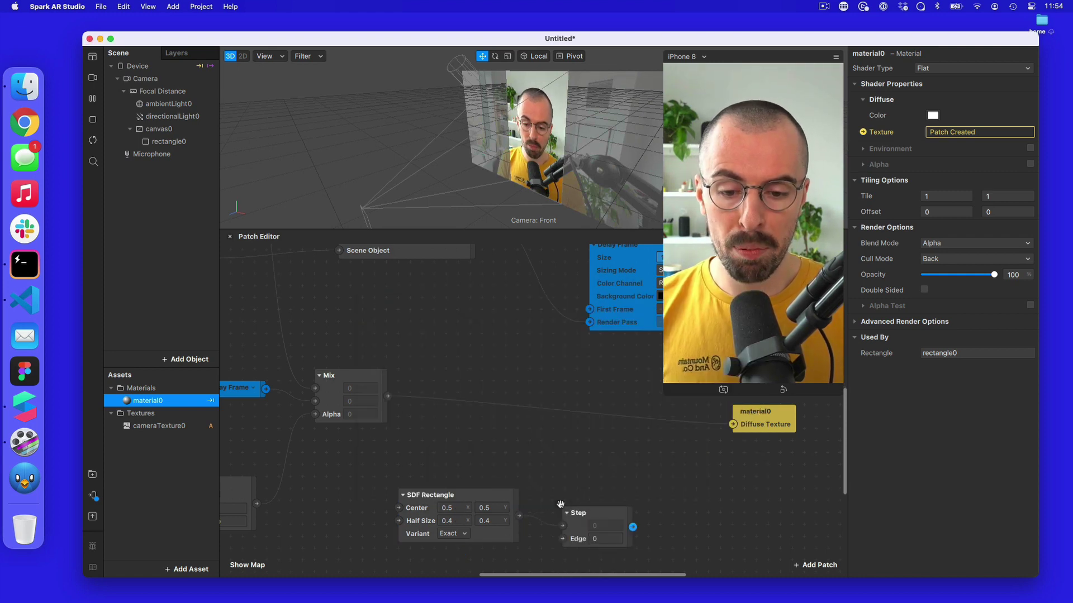
Move the SDF Rectangle and Step patches together closer to the texture switch patches, and add a second Mix patch beside Step.
{"action": "left_click_drag", "start_coordinate": [391, 475], "coordinate": [637, 559]}
{"action": "left_click_drag", "start_coordinate": [601, 505], "coordinate": [546, 499]}
{"action": "double_click", "coordinate": [592, 441]}
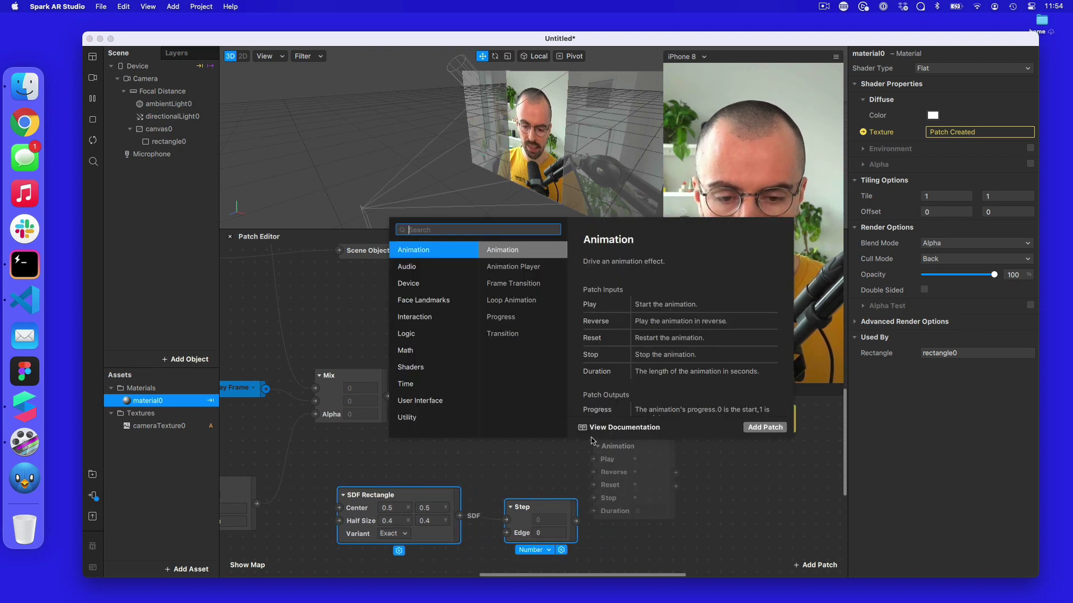
{"action": "type", "text": "mix"}
{"action": "key", "text": "Return"}
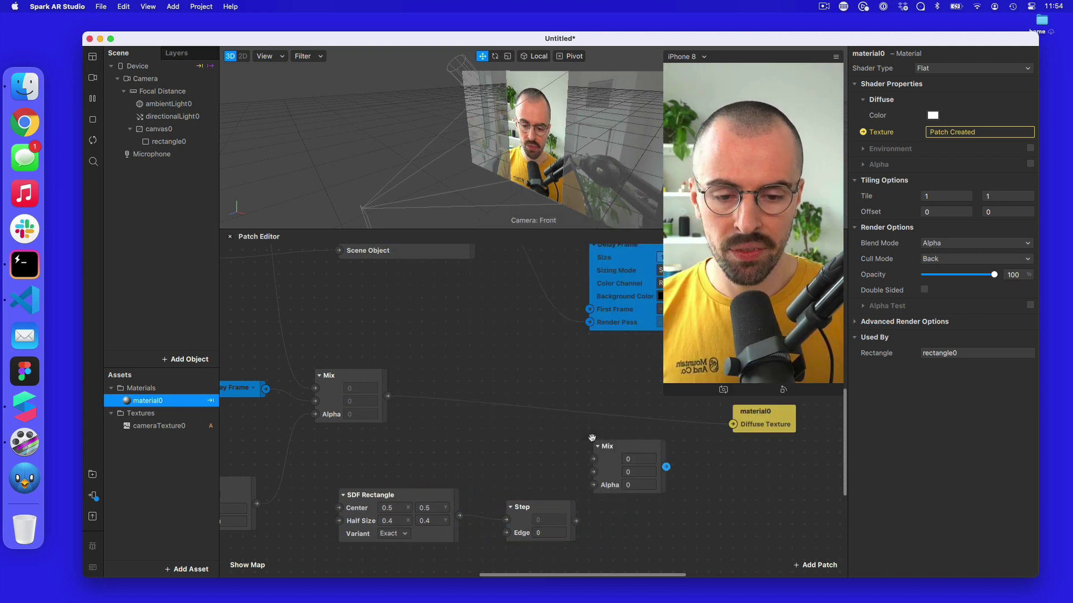
Wire Step into the new Mix patch's Alpha, the original Mix into its first input, and its output into material0's Diffuse Texture.
{"action": "left_click_drag", "start_coordinate": [576, 522], "coordinate": [602, 488]}
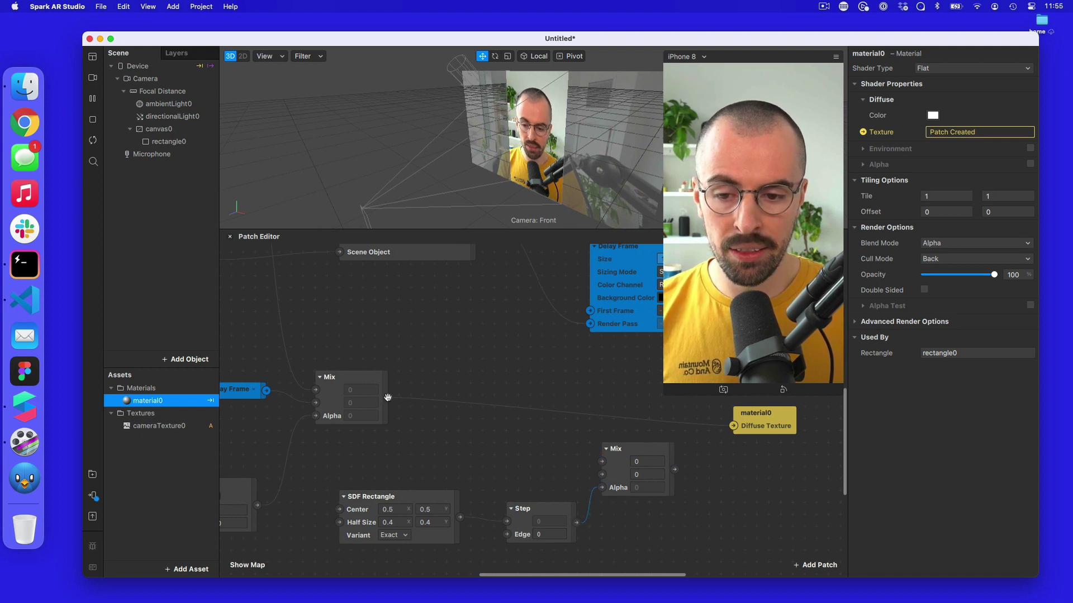
{"action": "left_click_drag", "start_coordinate": [389, 397], "coordinate": [476, 438]}
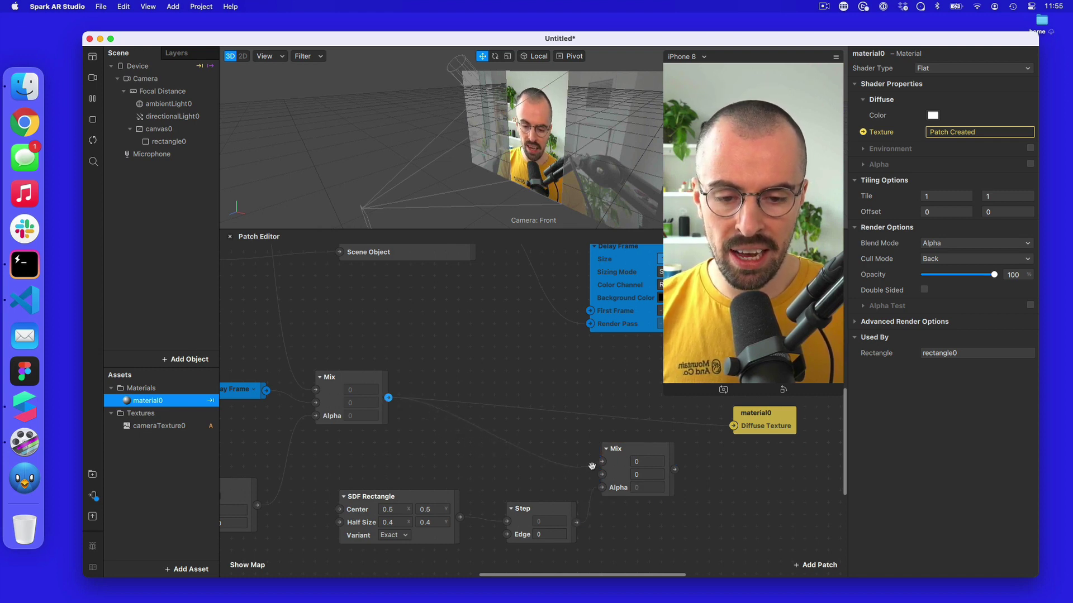
{"action": "left_click_drag", "start_coordinate": [603, 460], "coordinate": [601, 461]}
{"action": "left_click_drag", "start_coordinate": [674, 470], "coordinate": [732, 426]}
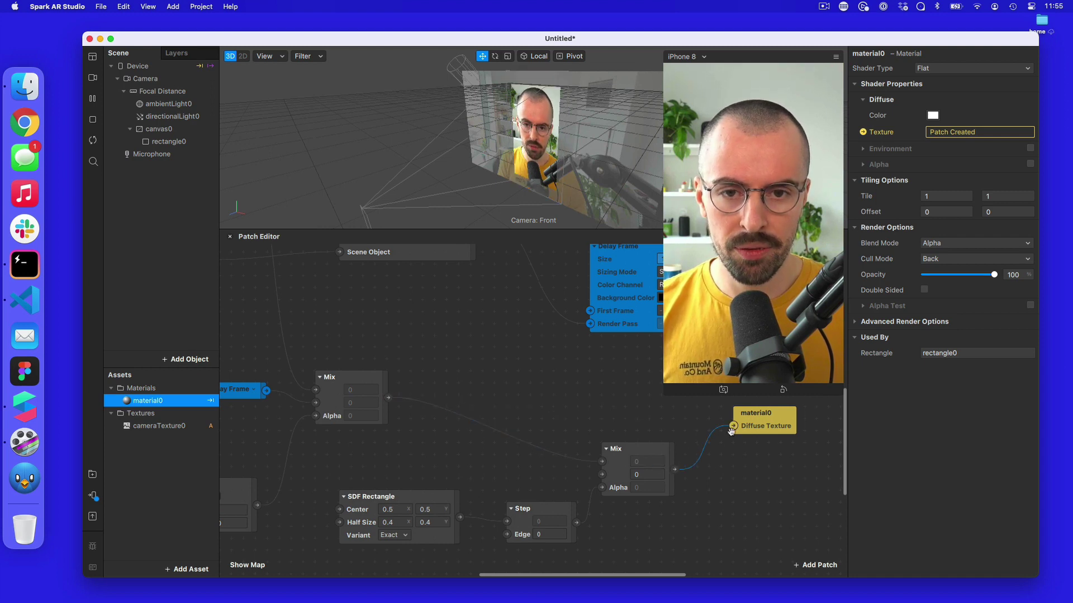
Reroute the original Mix output from the new Mix patch's first input to its second input, leaving the first input unconnected.
{"action": "left_click_drag", "start_coordinate": [509, 124], "coordinate": [581, 137]}
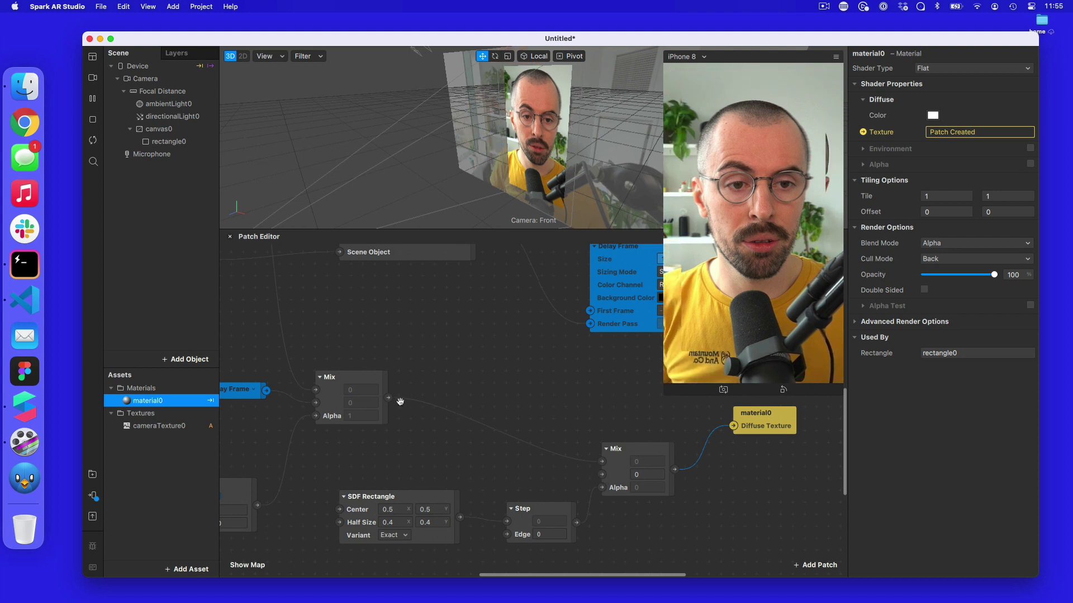
{"action": "left_click_drag", "start_coordinate": [388, 397], "coordinate": [523, 460]}
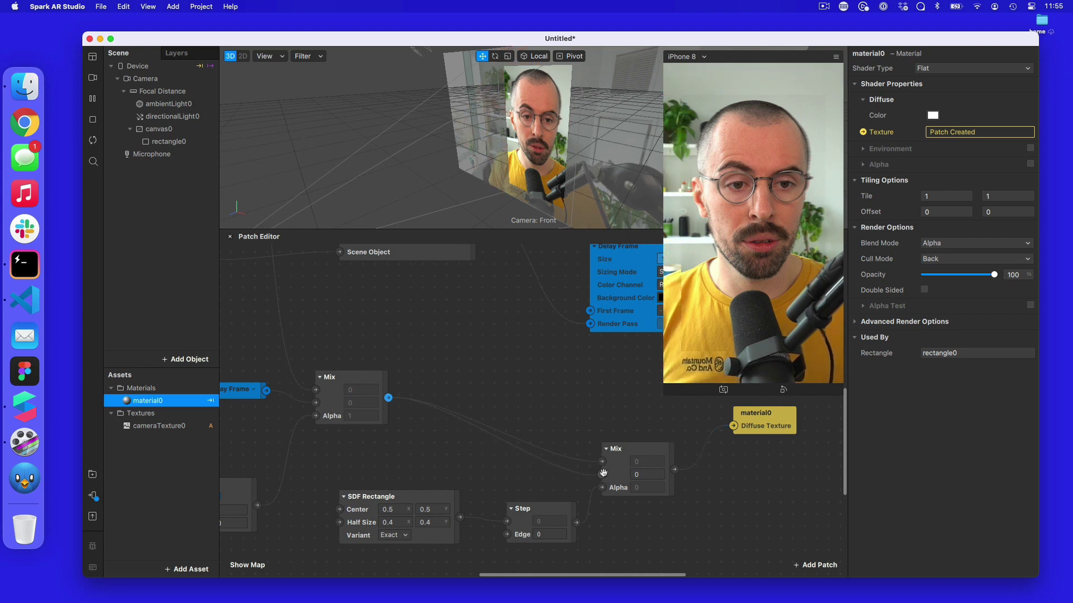
{"action": "left_click_drag", "start_coordinate": [603, 475], "coordinate": [602, 462]}
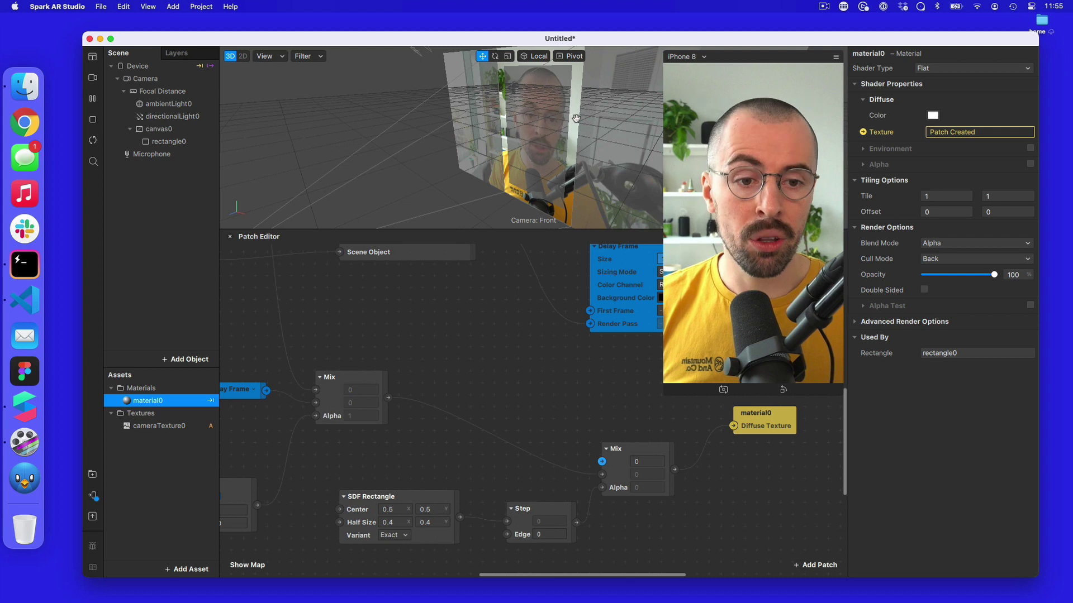